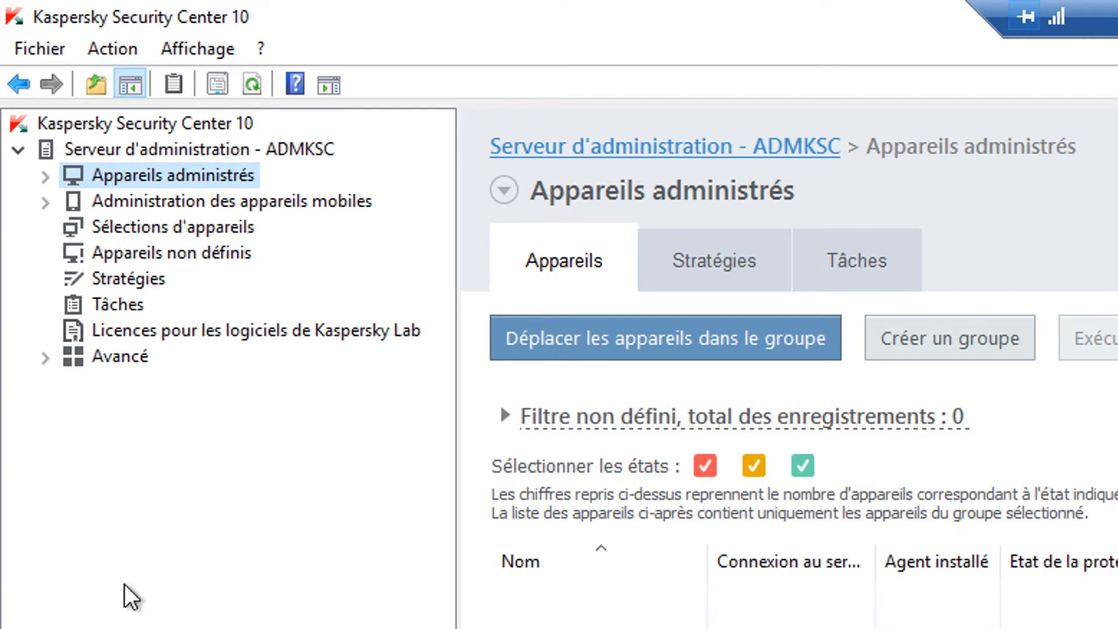
Open the network polling (Sondage du réseau) rules for moving devices into administration groups
left_click(43, 358)
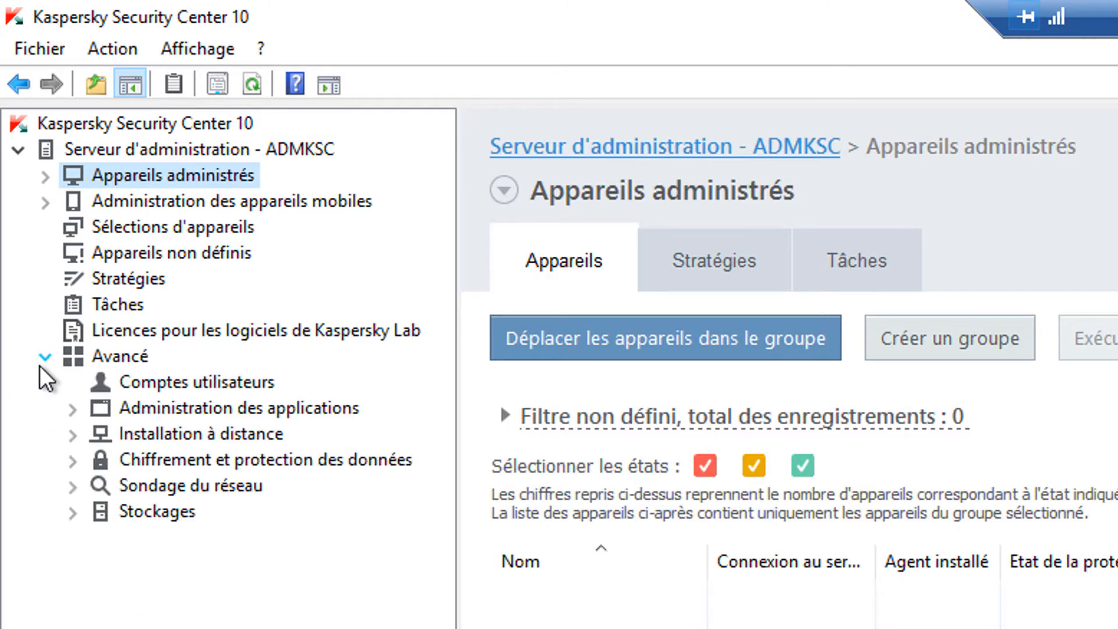
left_click(72, 486)
left_click(188, 511)
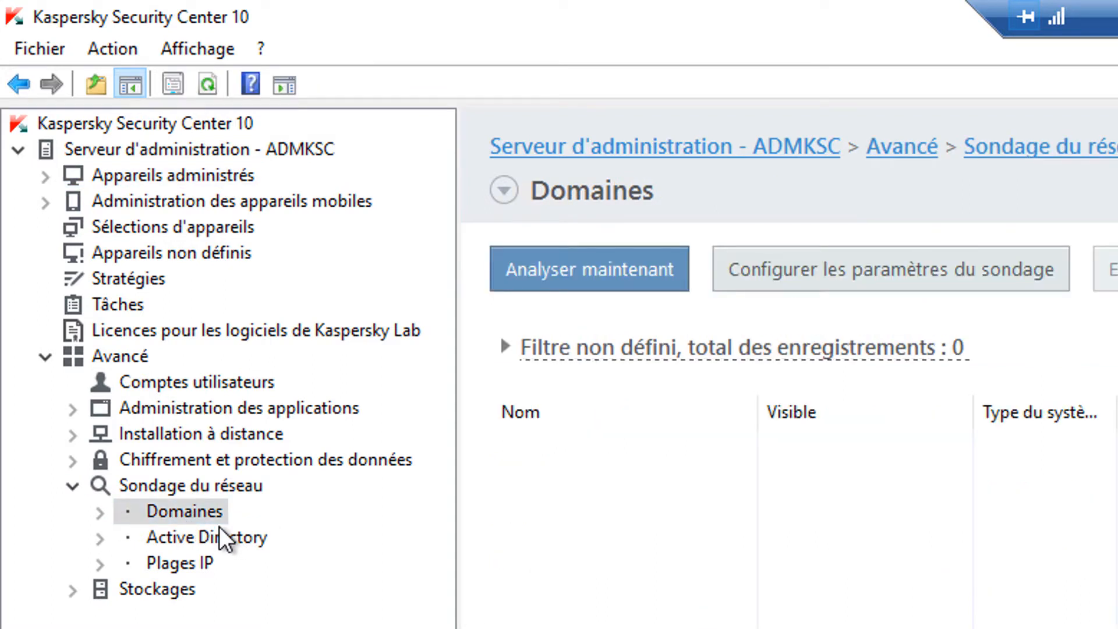
left_click(165, 479)
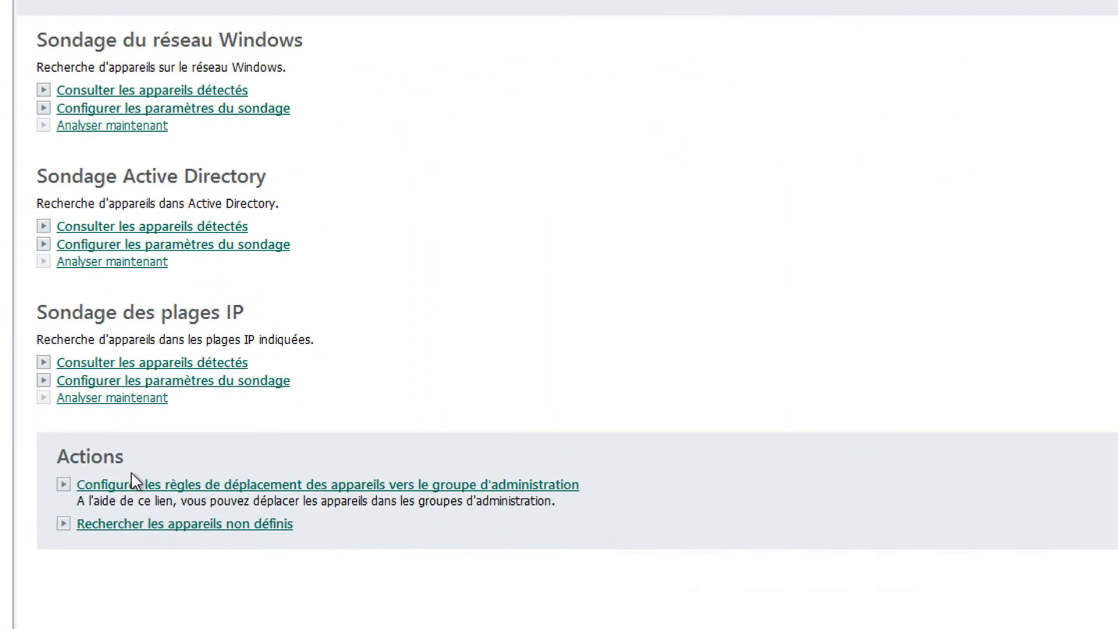
left_click(143, 487)
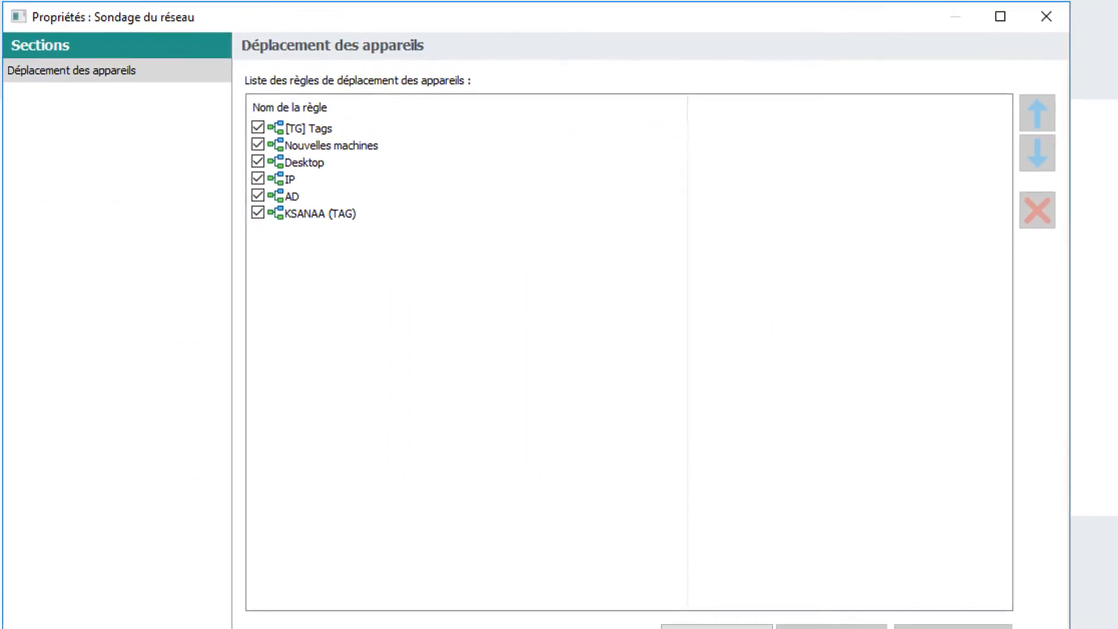
Create a moving rule targeting the Appareils administrés group and restrict its operating system version to Mac OS X
left_click(717, 627)
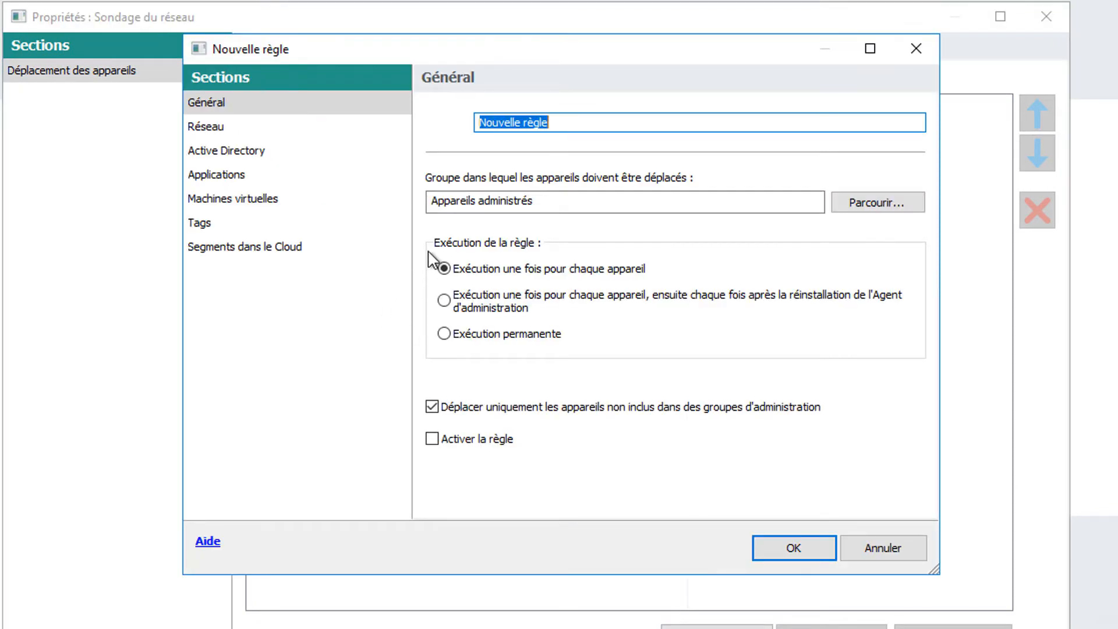
left_click_drag(539, 199, 394, 198)
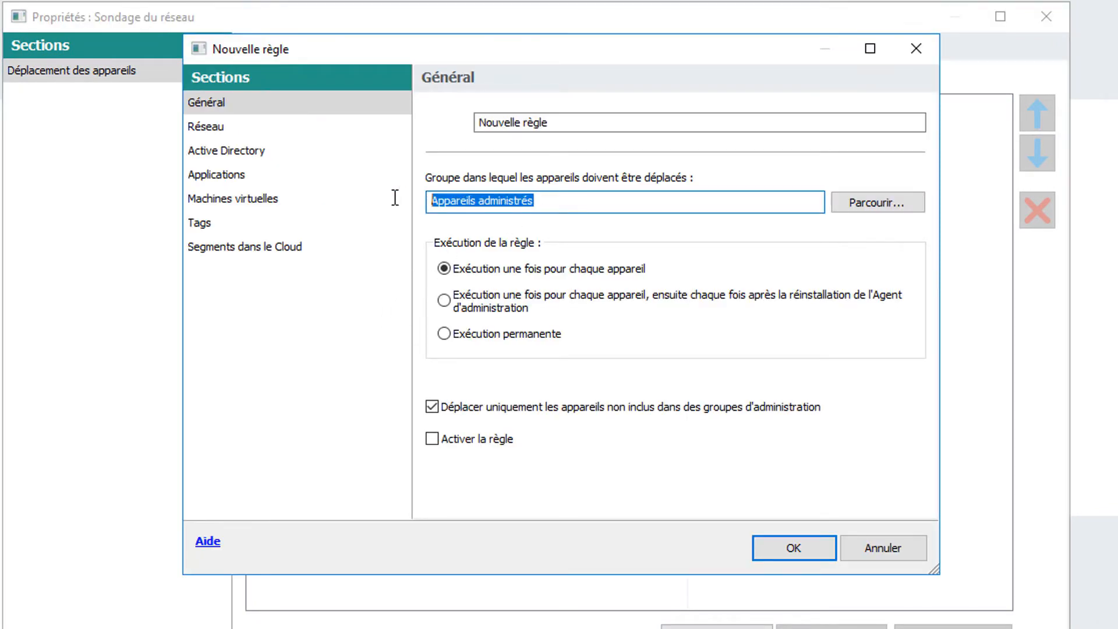
left_click(214, 175)
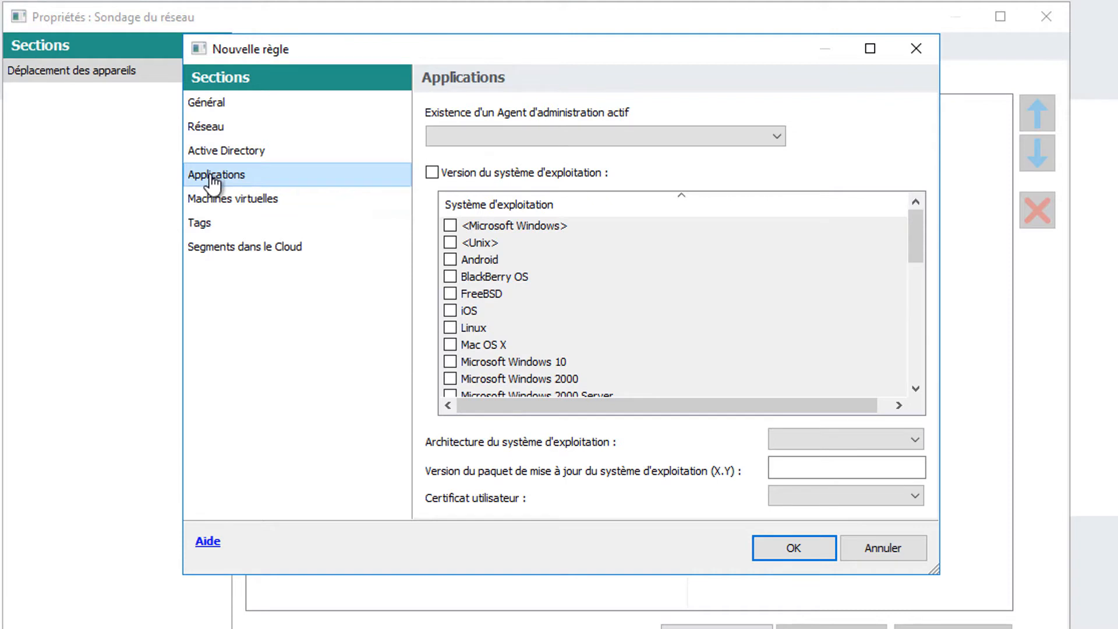
left_click(431, 173)
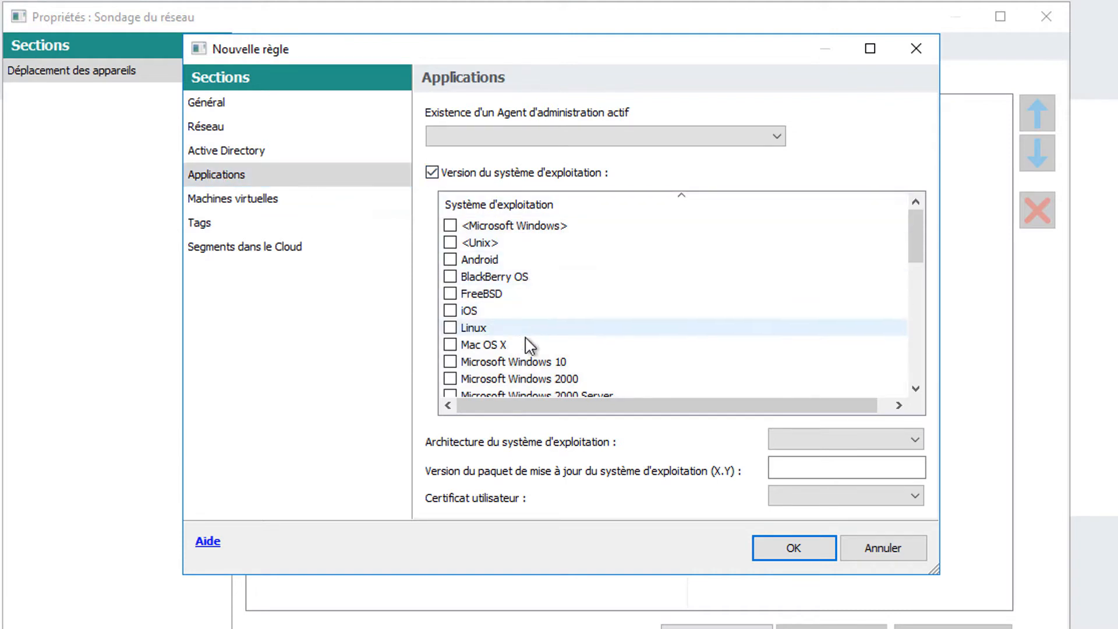
left_click(449, 345)
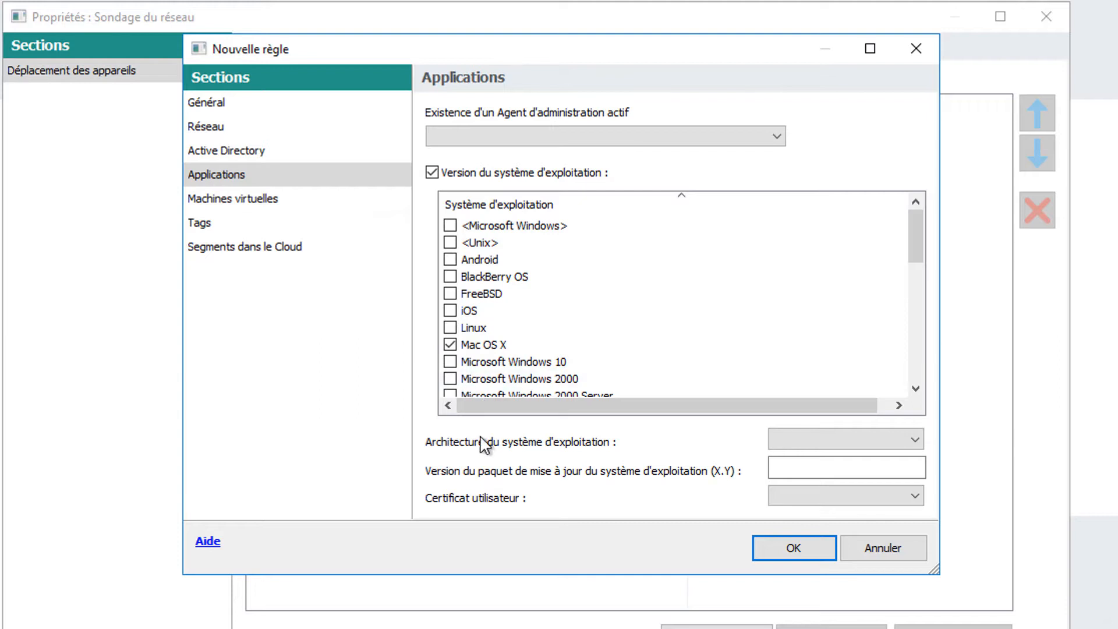
Set the rule's condition on the existence of an active Administration Agent, save the rule and select it in the list
left_click(551, 139)
left_click(516, 172)
left_click(787, 549)
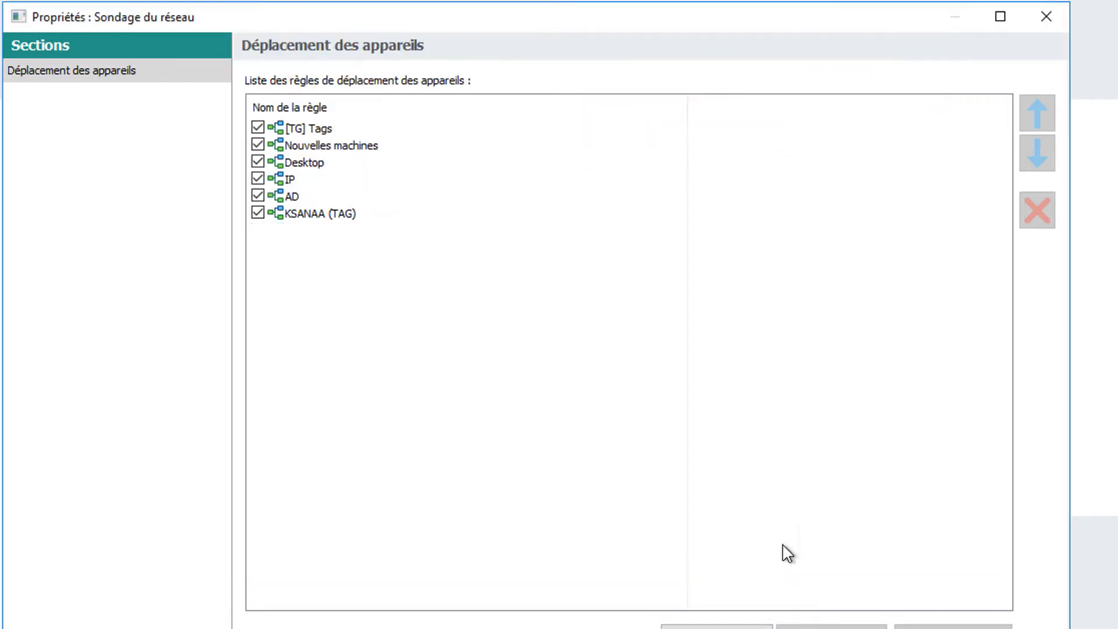
left_click(338, 233)
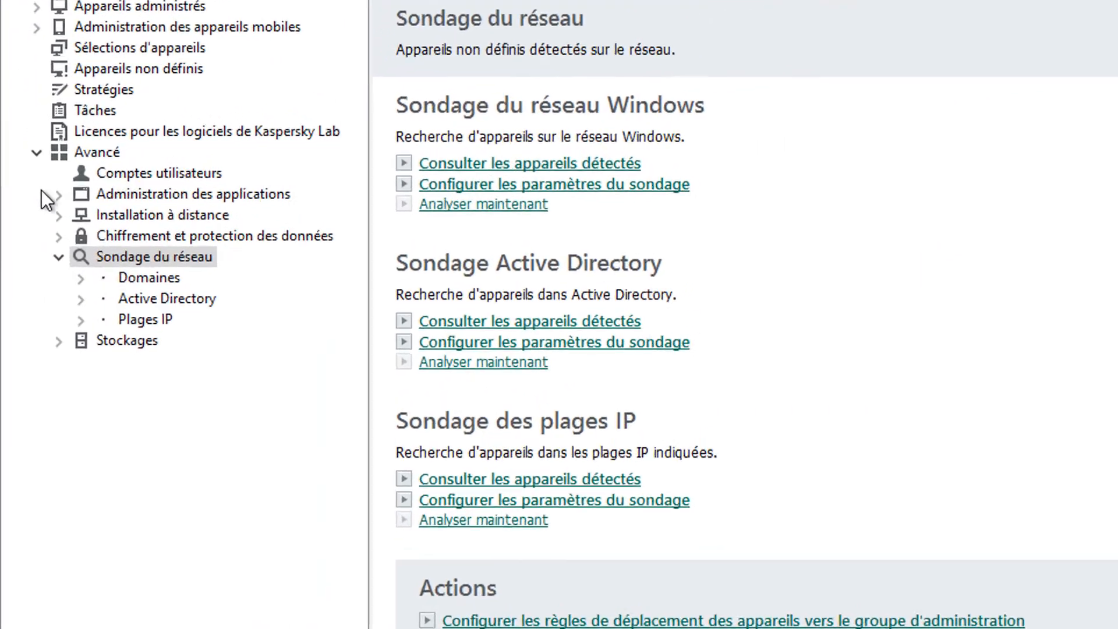
Open the list of current Kaspersky Lab application versions from the remote installation packages
left_click(63, 217)
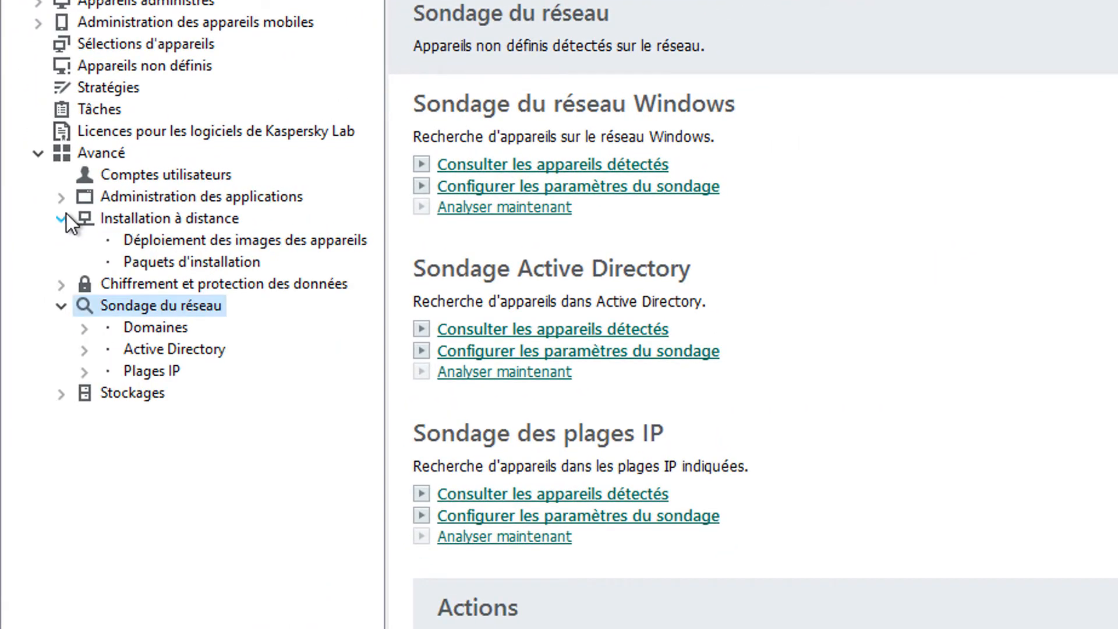
left_click(155, 260)
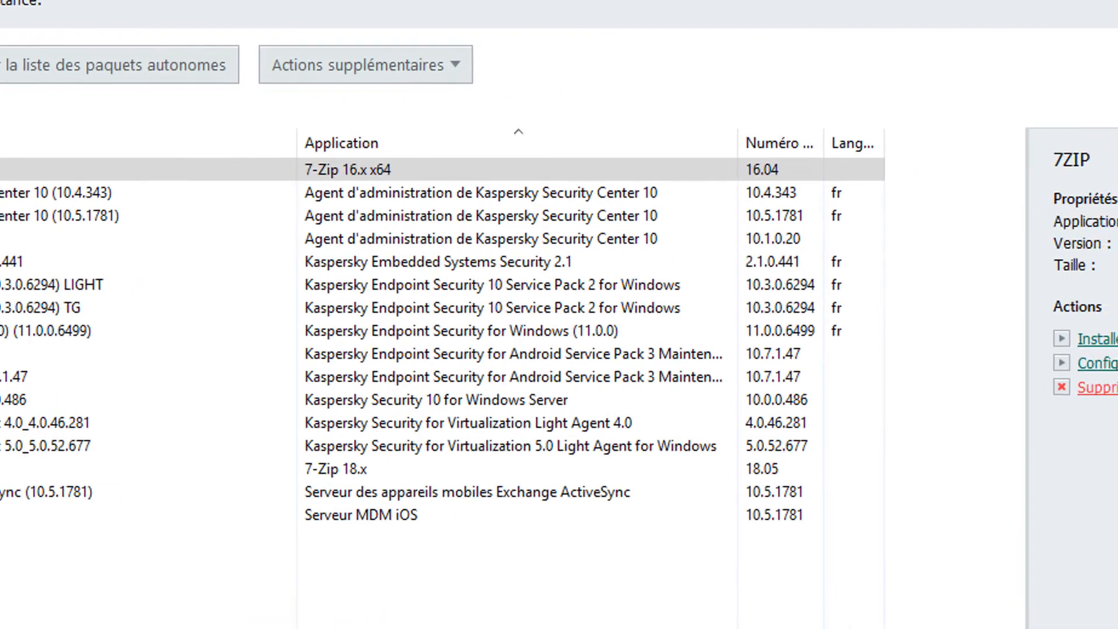
left_click(354, 64)
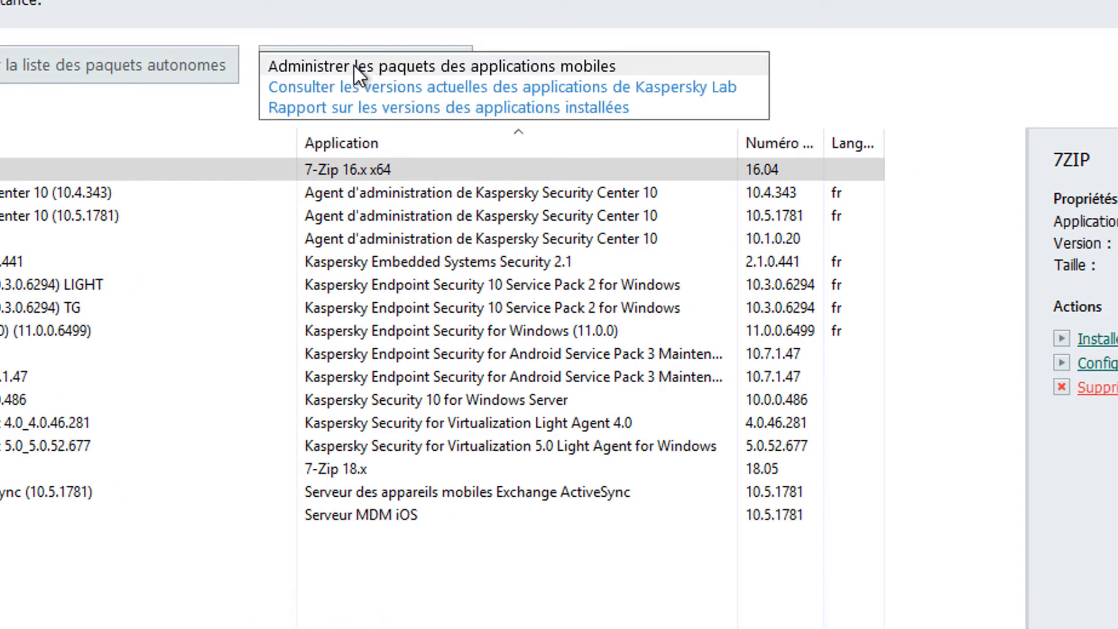
left_click(392, 86)
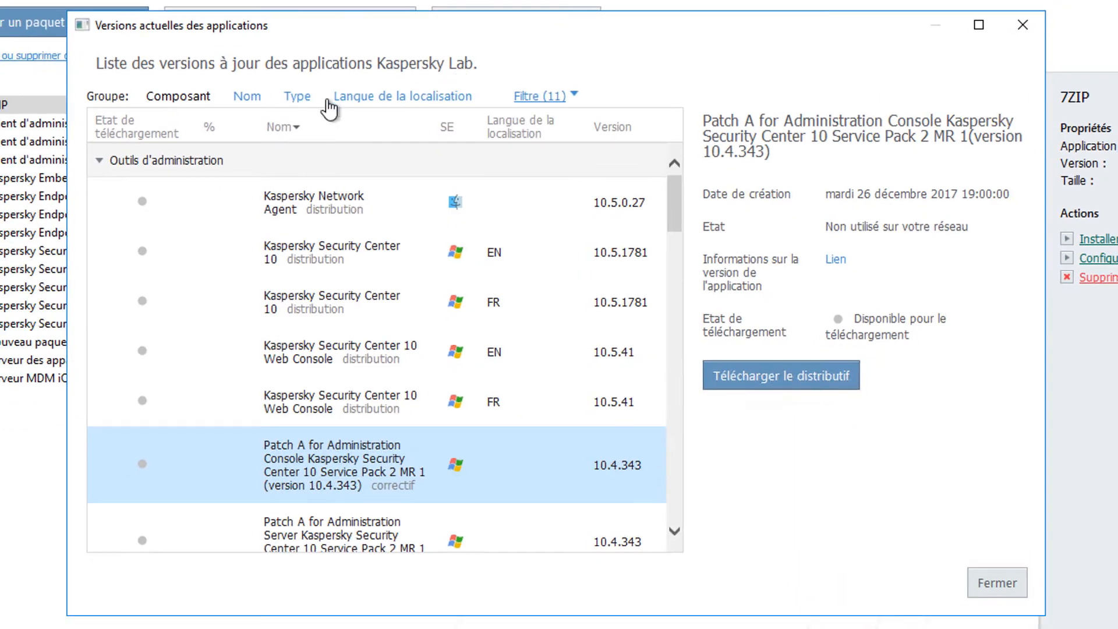
Filter the versions to Postes de travail administration plug-ins and select the French Kaspersky Endpoint Security 10 for Mac plug-in, version 10.2.1.63
left_click(533, 100)
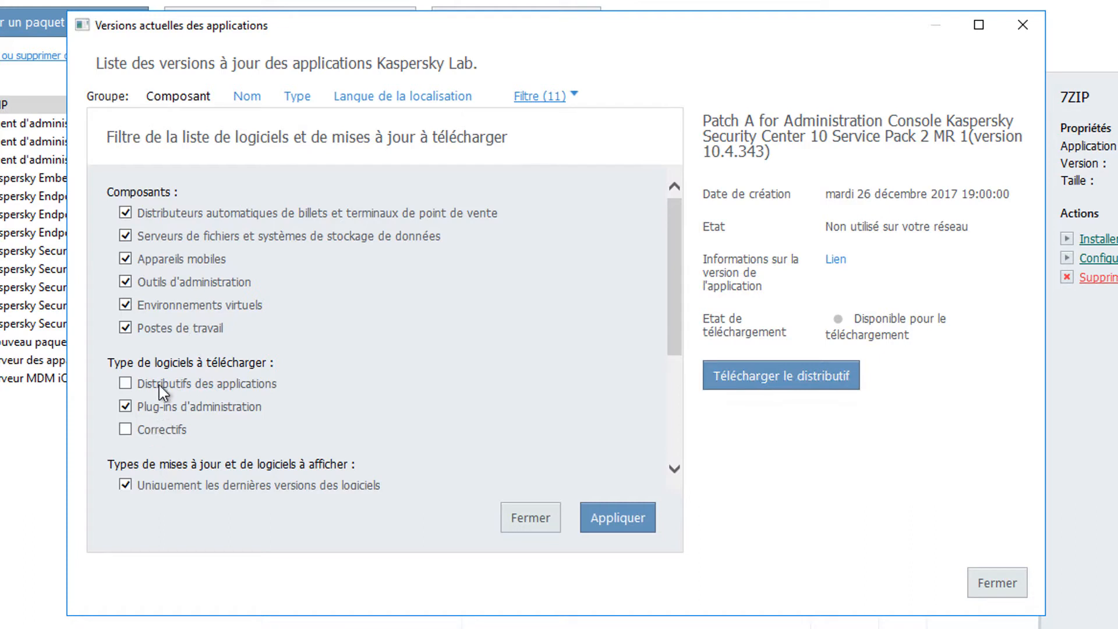
left_click(169, 305)
left_click(166, 282)
left_click(164, 258)
left_click(165, 236)
left_click(167, 213)
left_click(616, 517)
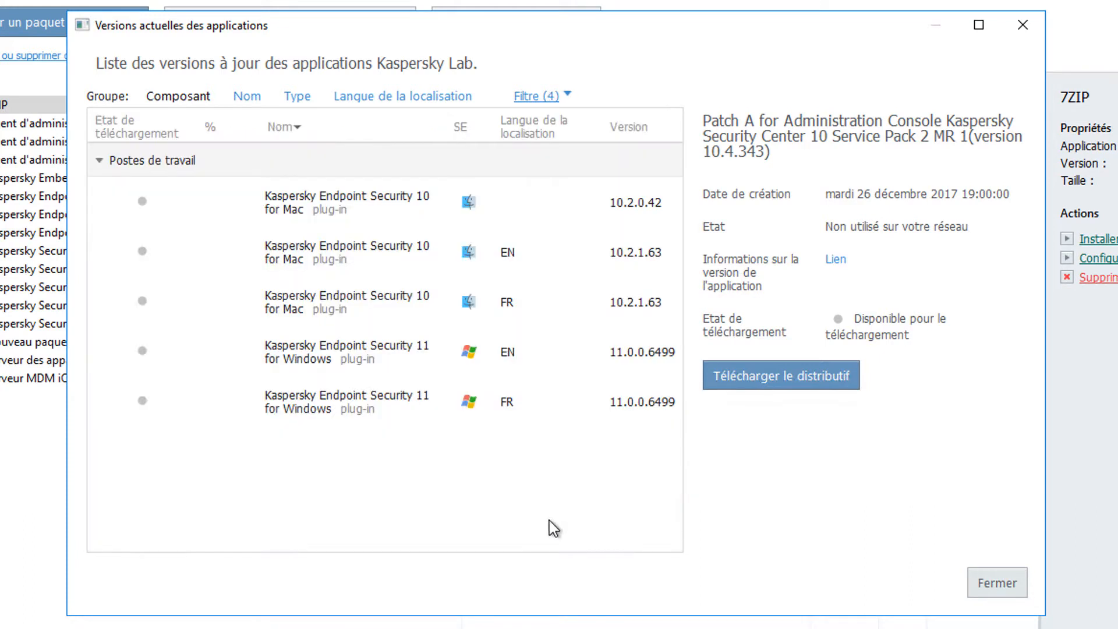
left_click(389, 316)
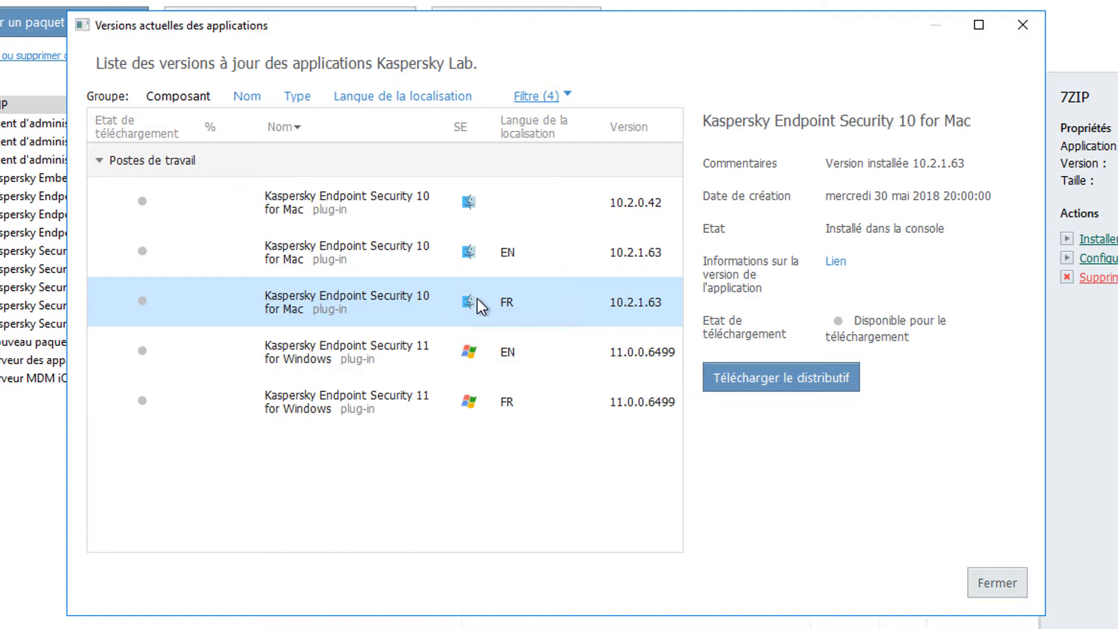
left_click_drag(610, 303, 662, 302)
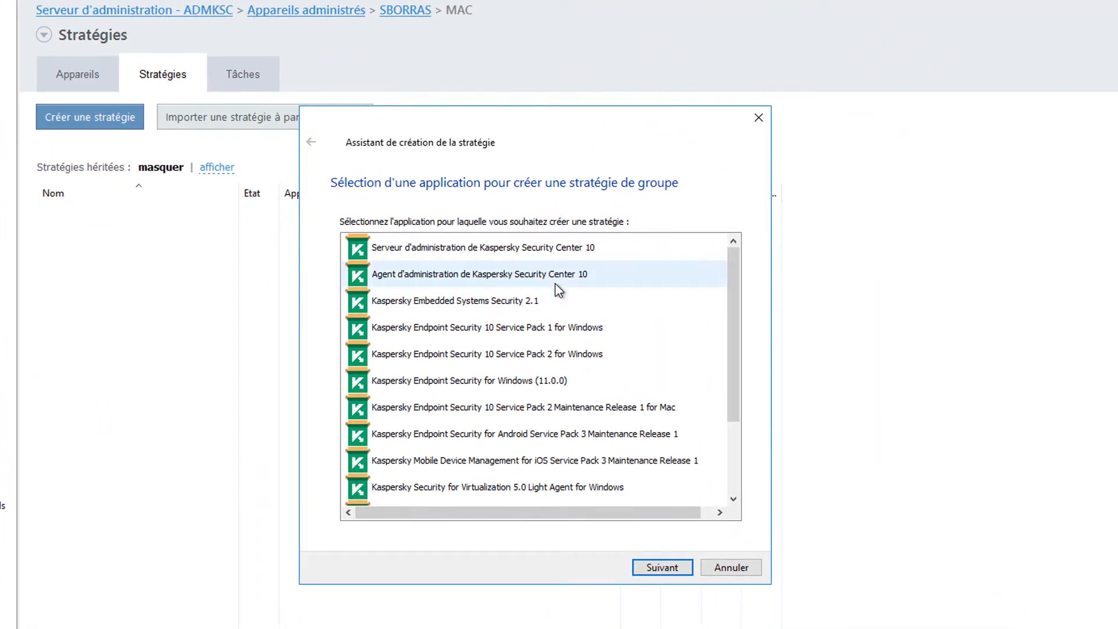
Base the MAC group's new policy on Kaspersky Endpoint Security 10 Service Pack 2 Maintenance Release 1 for Mac, keeping the proposed name
left_click(541, 409)
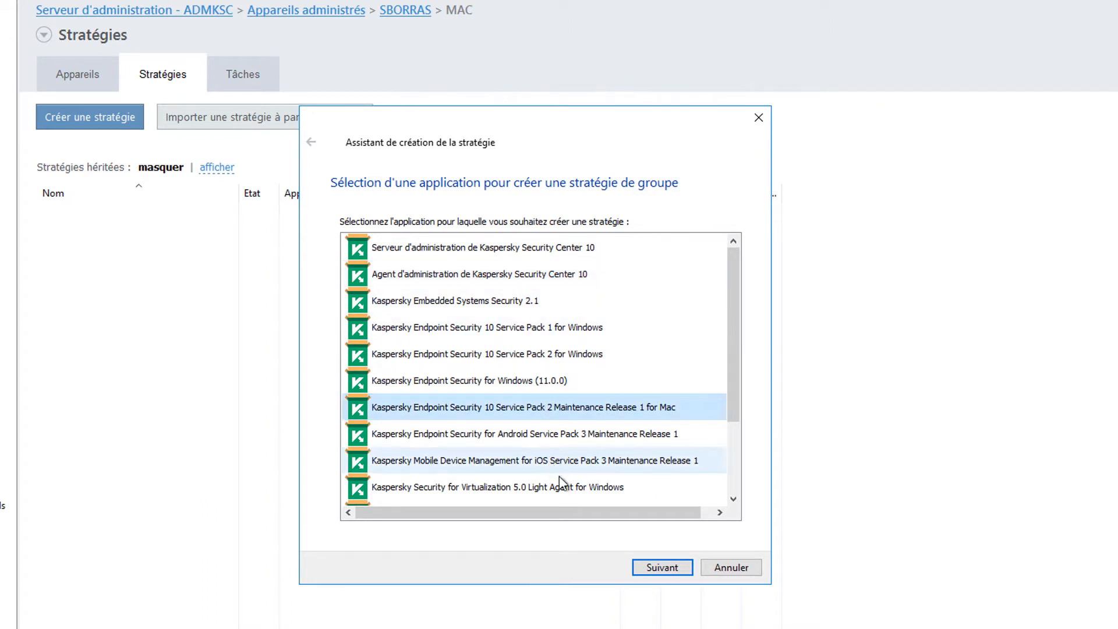
left_click(659, 565)
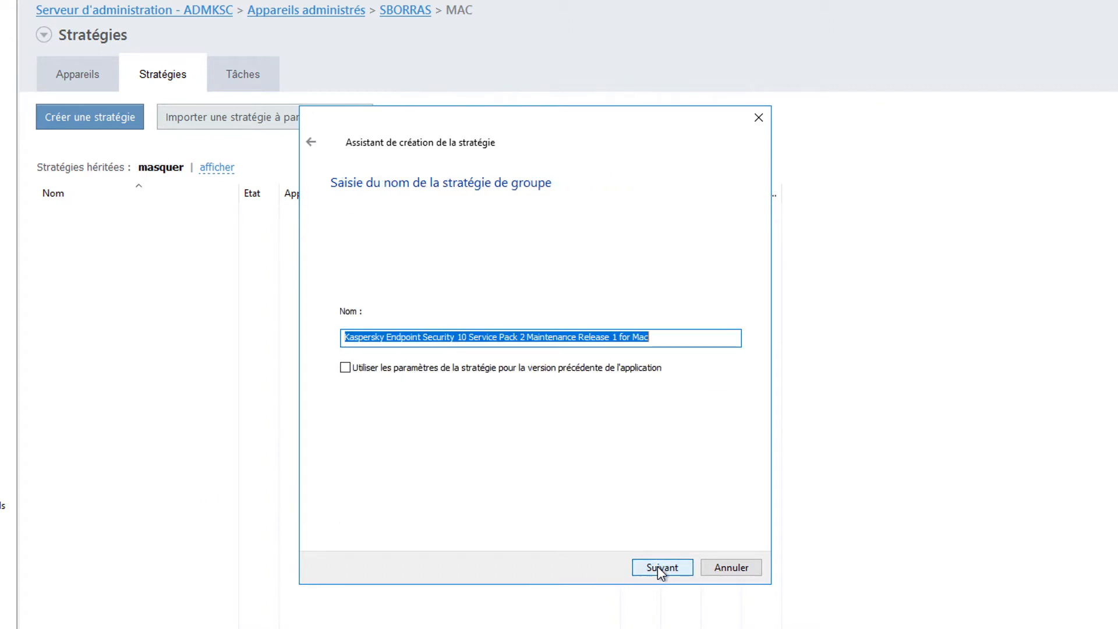
left_click(658, 568)
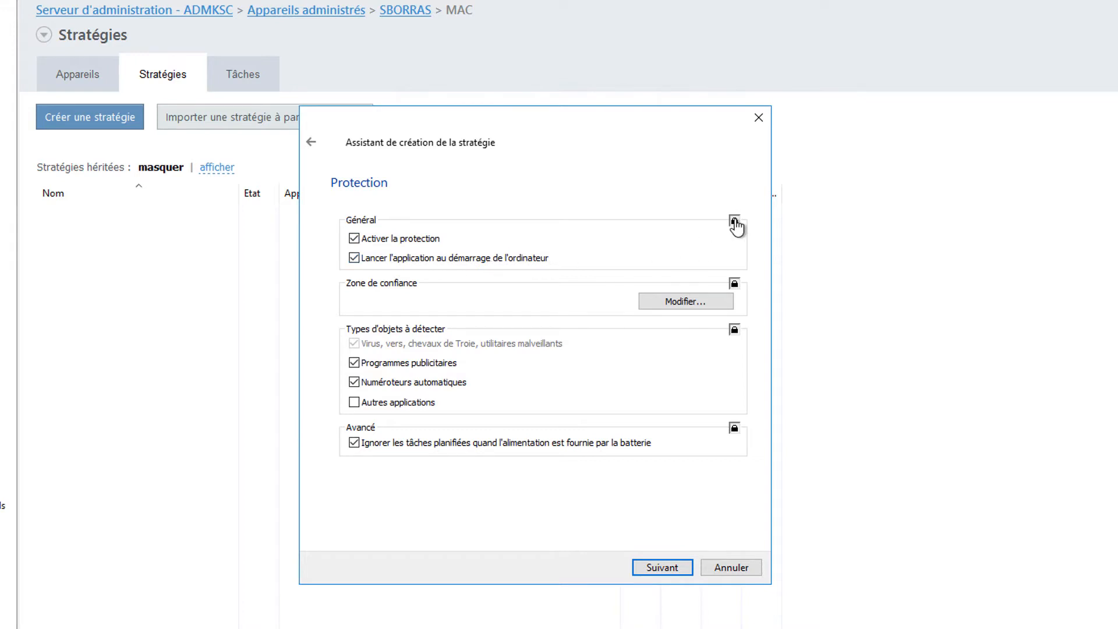
Examine the trusted zone's options for excluding a file or folder, without adding an exclusion
left_click(686, 301)
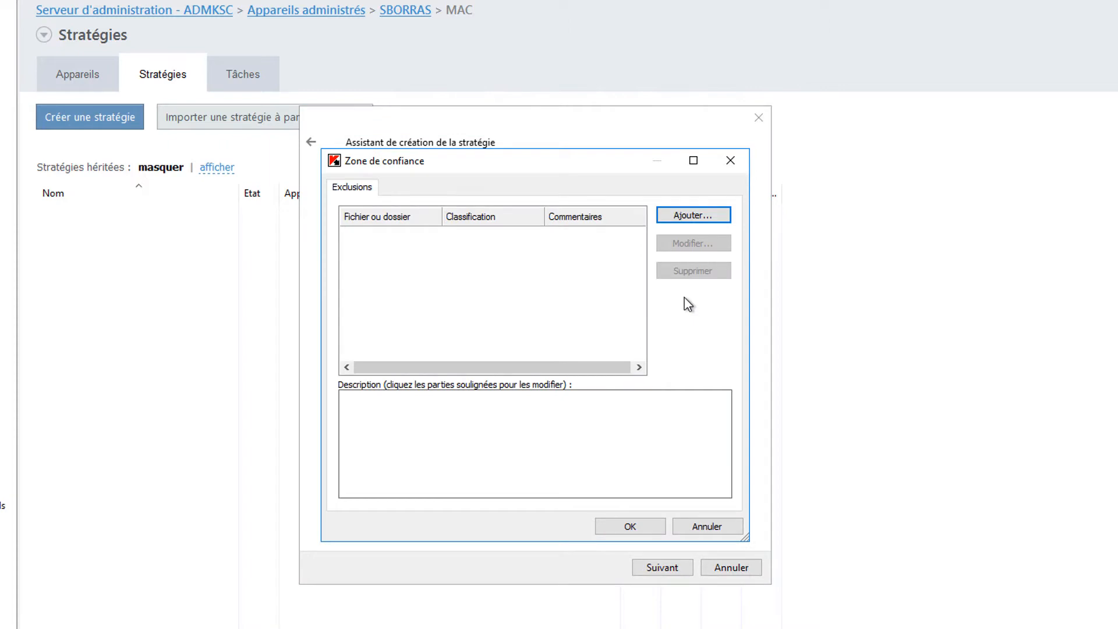
left_click(691, 216)
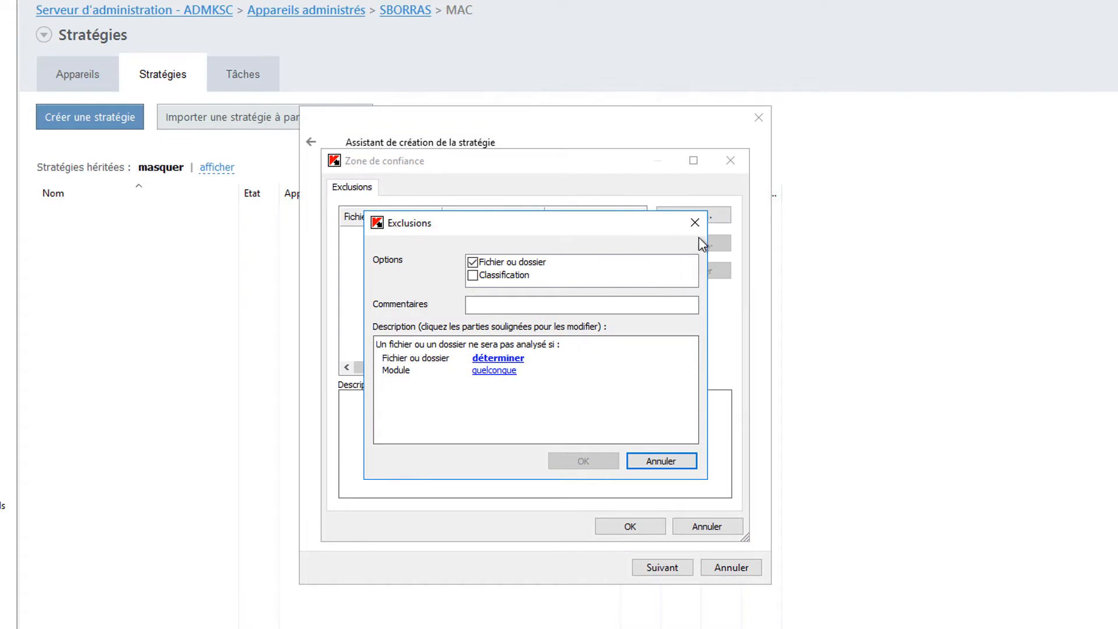
left_click(695, 222)
left_click(708, 526)
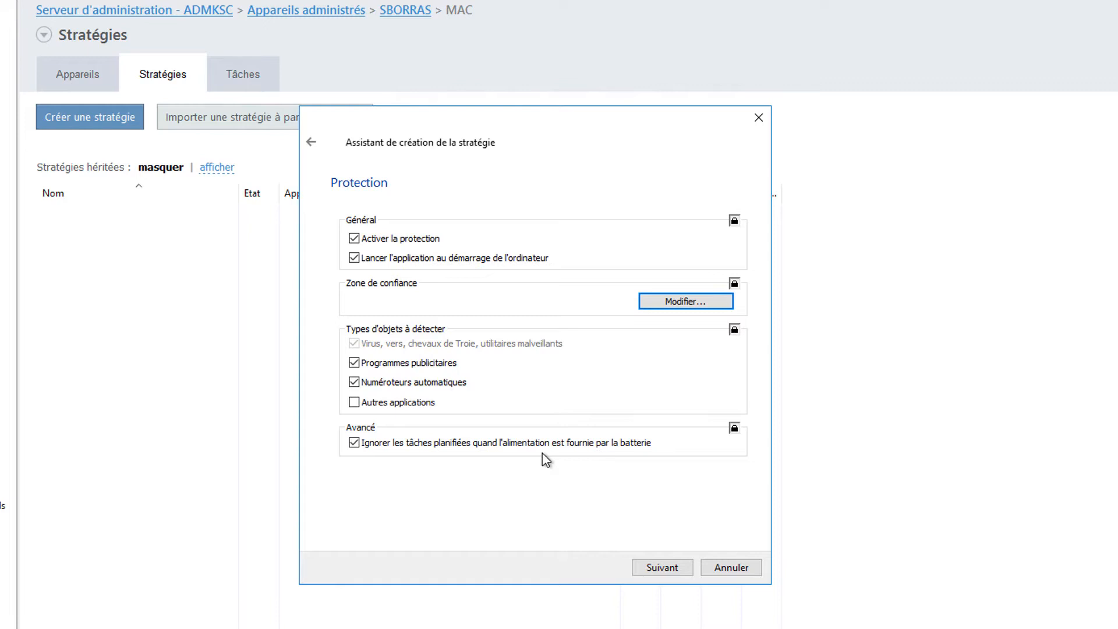
Turn off skipping scheduled tasks on battery power and continue to the Antivirus fichiers settings
left_click(361, 443)
left_click(663, 567)
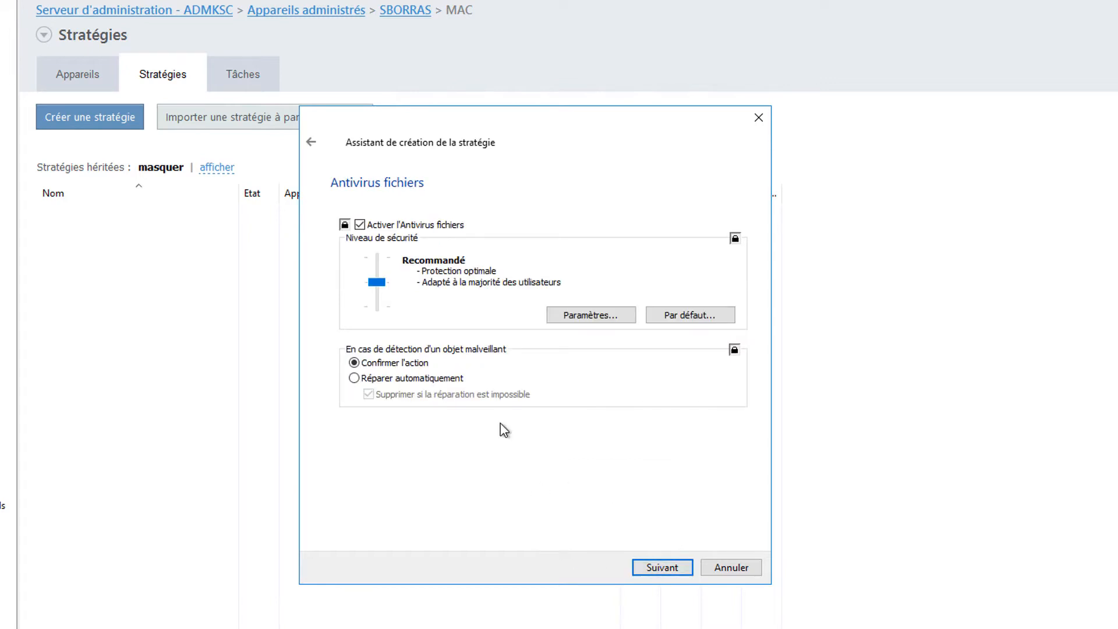
Exclude all network and removable disks from the Antivirus fichiers protection zone, check its advanced settings and accept them
left_click(597, 321)
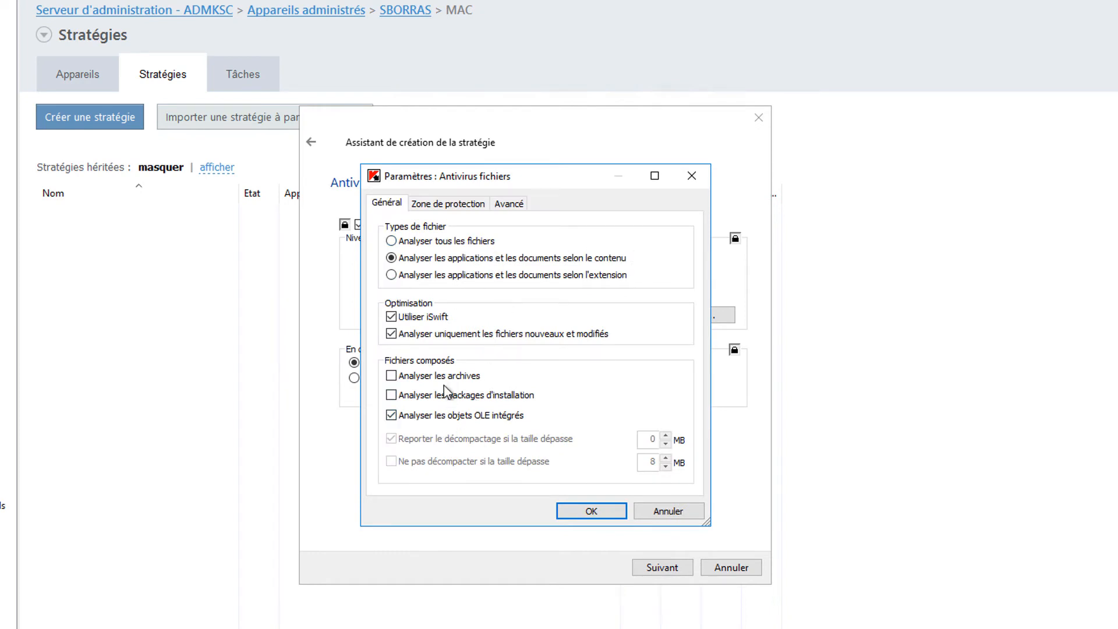
left_click(458, 205)
left_click(390, 271)
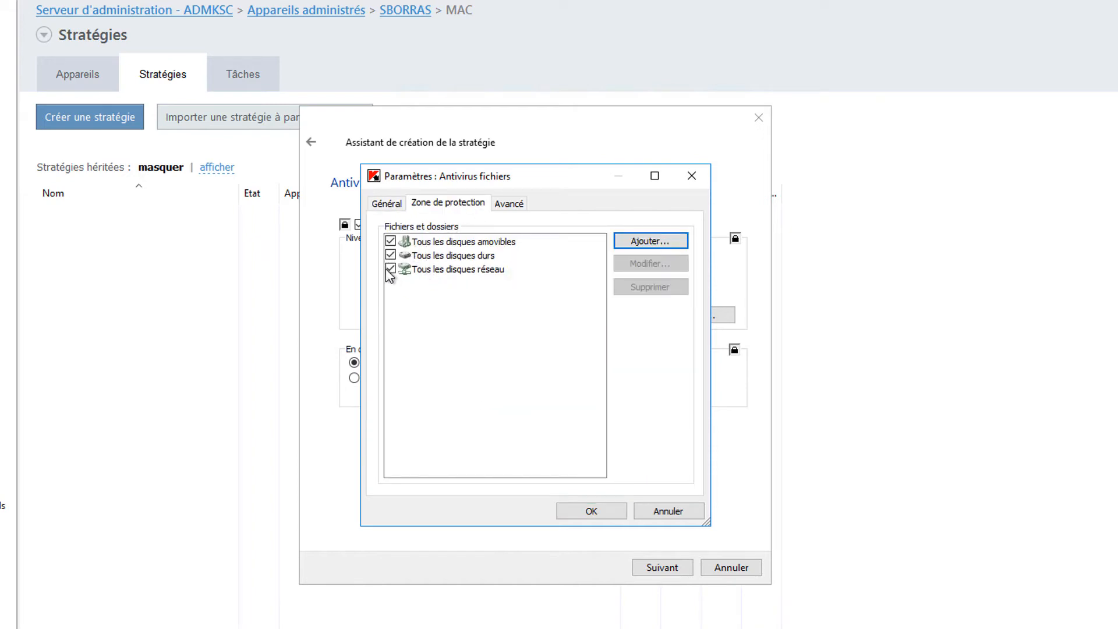
left_click(390, 241)
left_click(510, 204)
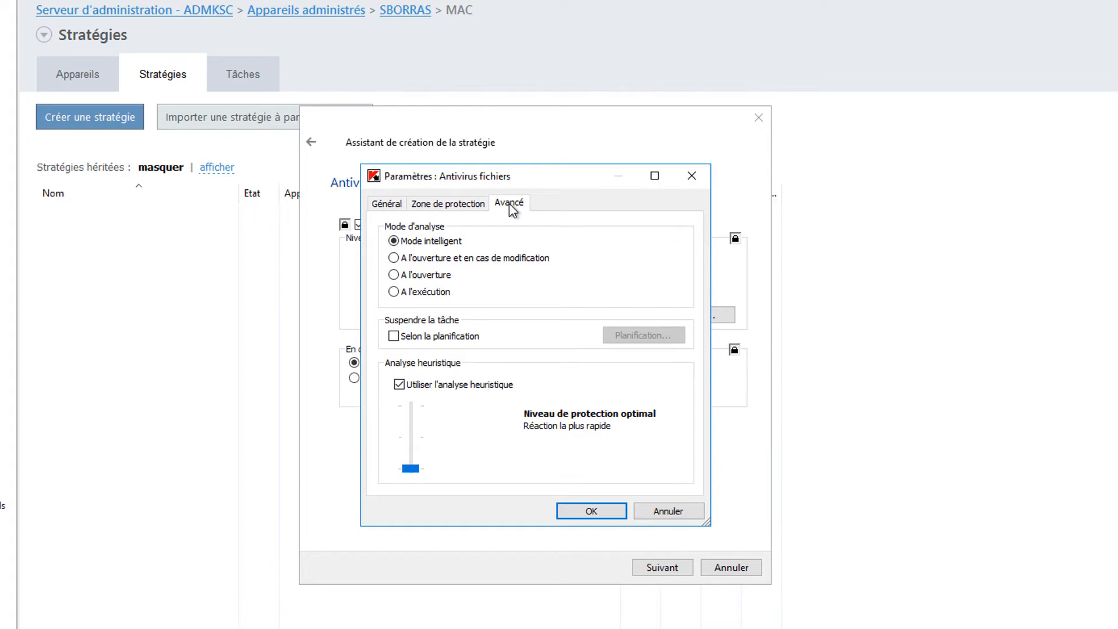
left_click(600, 511)
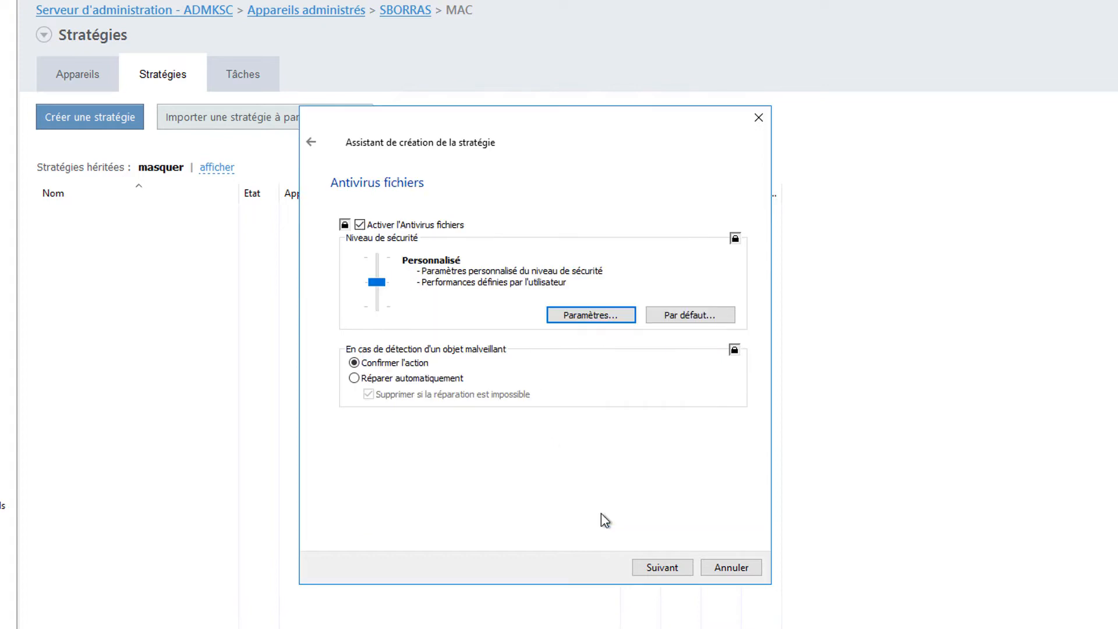
left_click(662, 568)
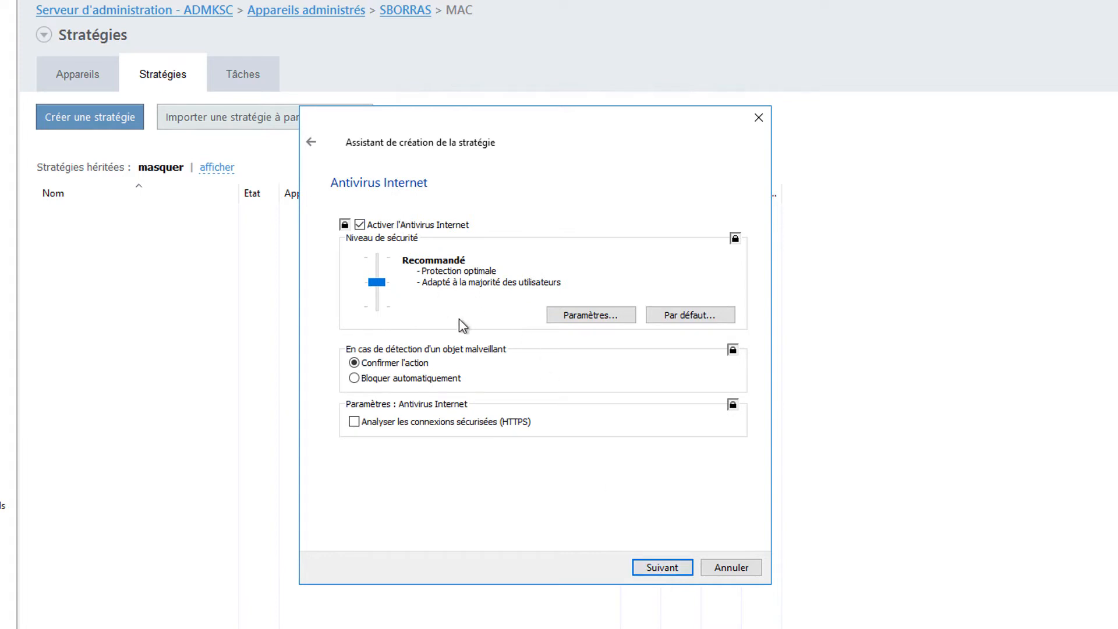
Review the general and trusted-address settings of Antivirus Internet and set its security level to Vitesse maximale
left_click(585, 318)
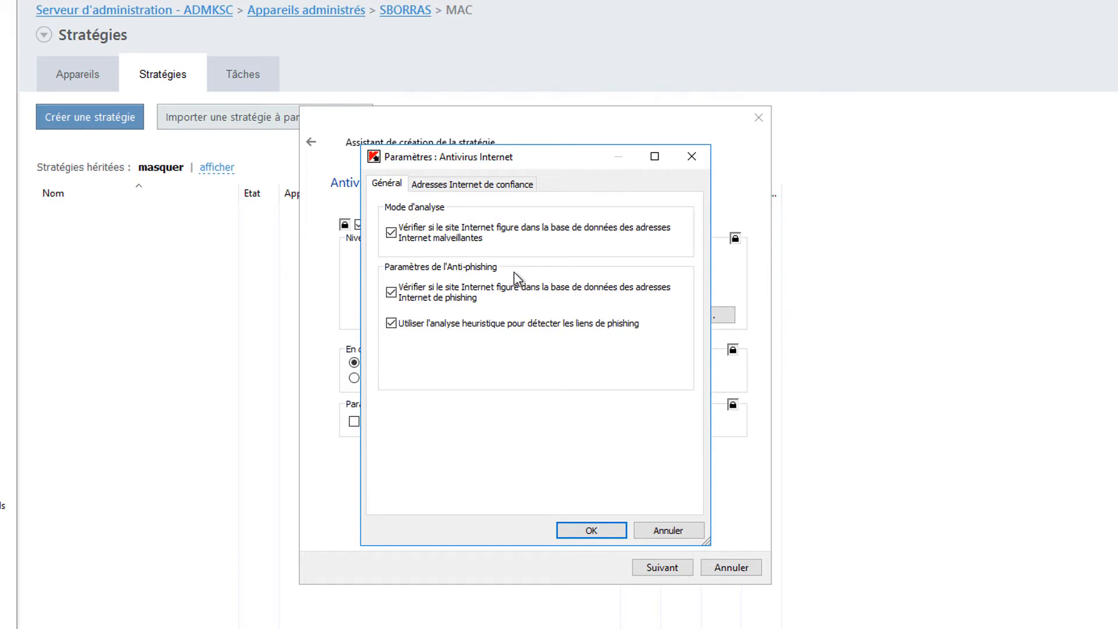
left_click(453, 192)
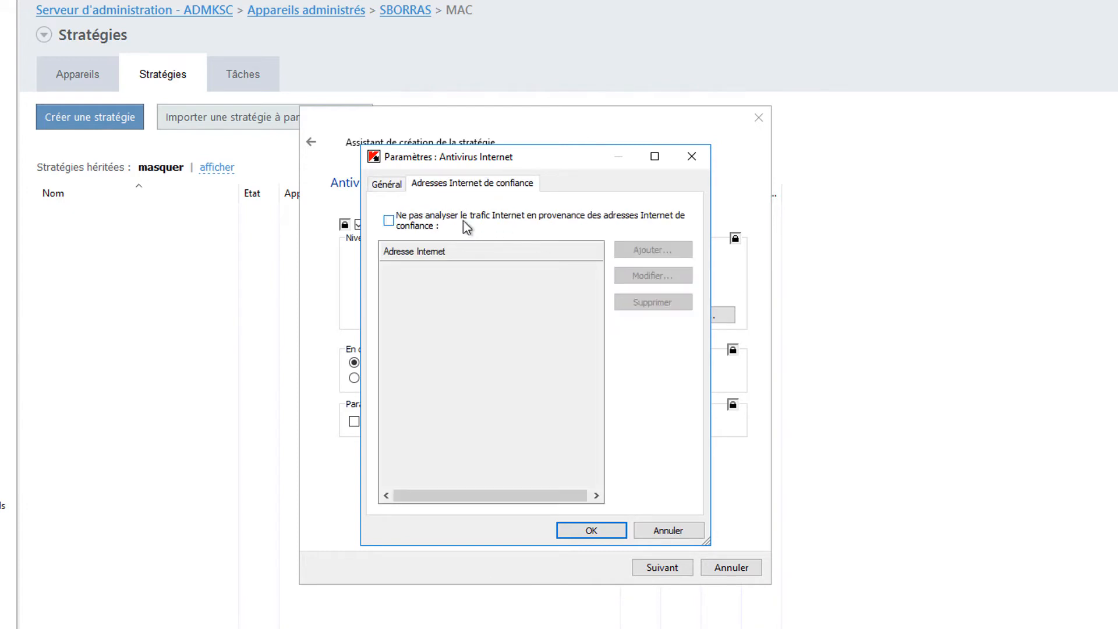
left_click(387, 185)
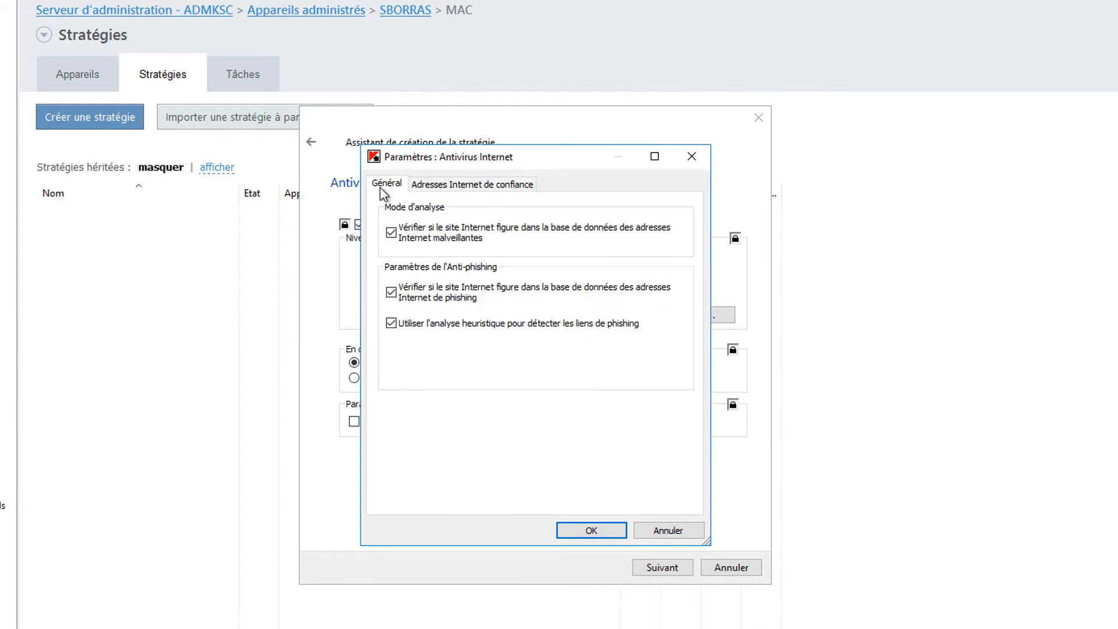
left_click(668, 530)
left_click_drag(382, 285, 381, 313)
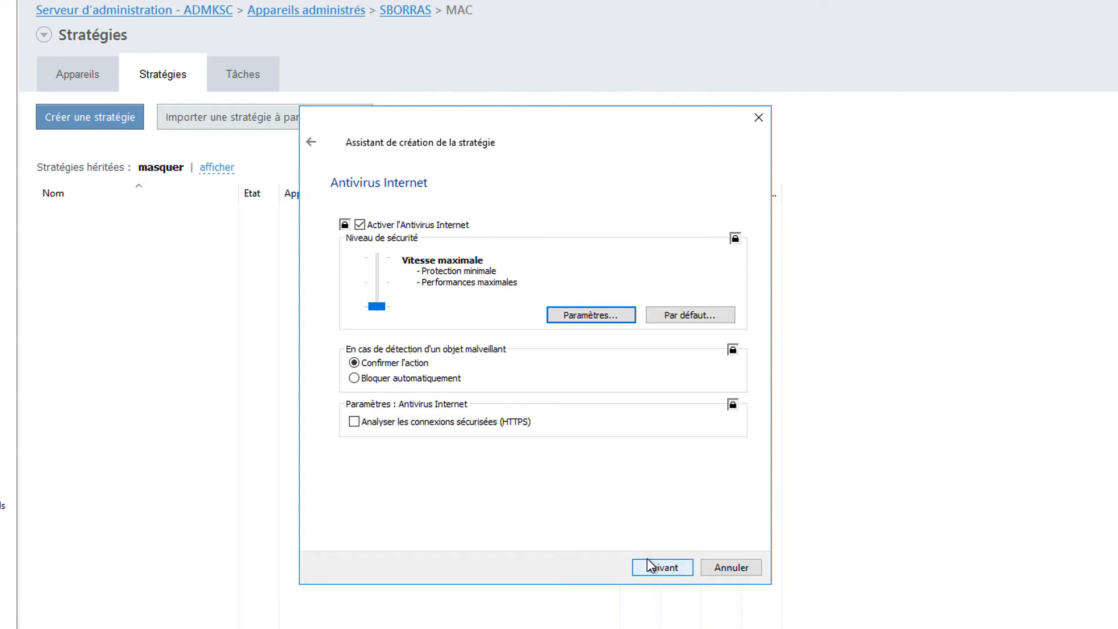
Set the Antivirus Internet security level to Recommandé and accept the network attack protection settings unchanged
left_click_drag(379, 307, 378, 288)
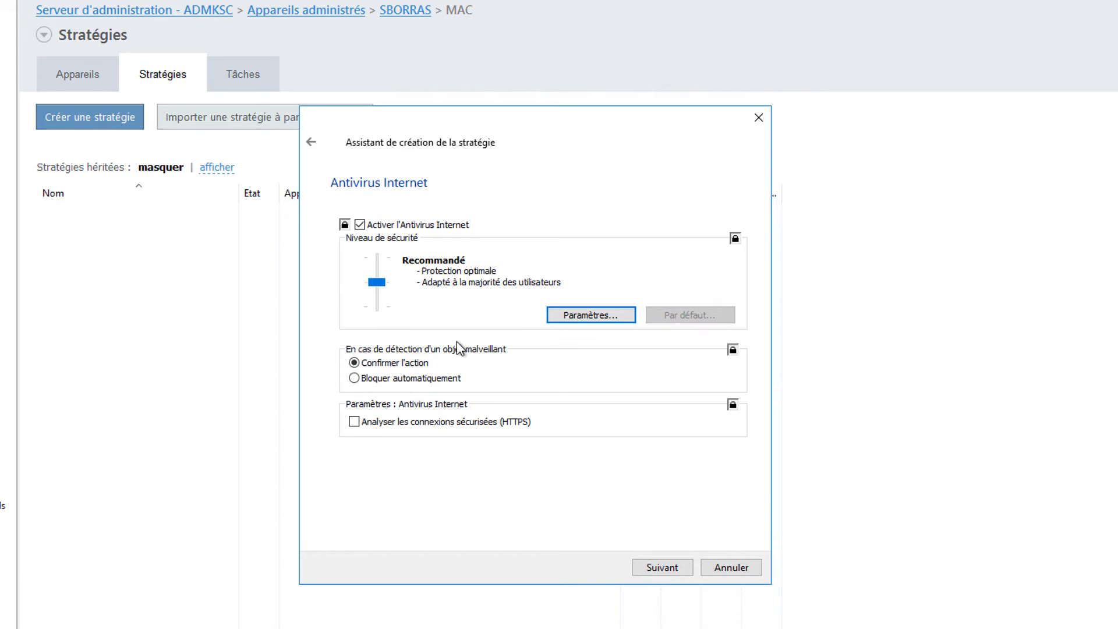
left_click(662, 567)
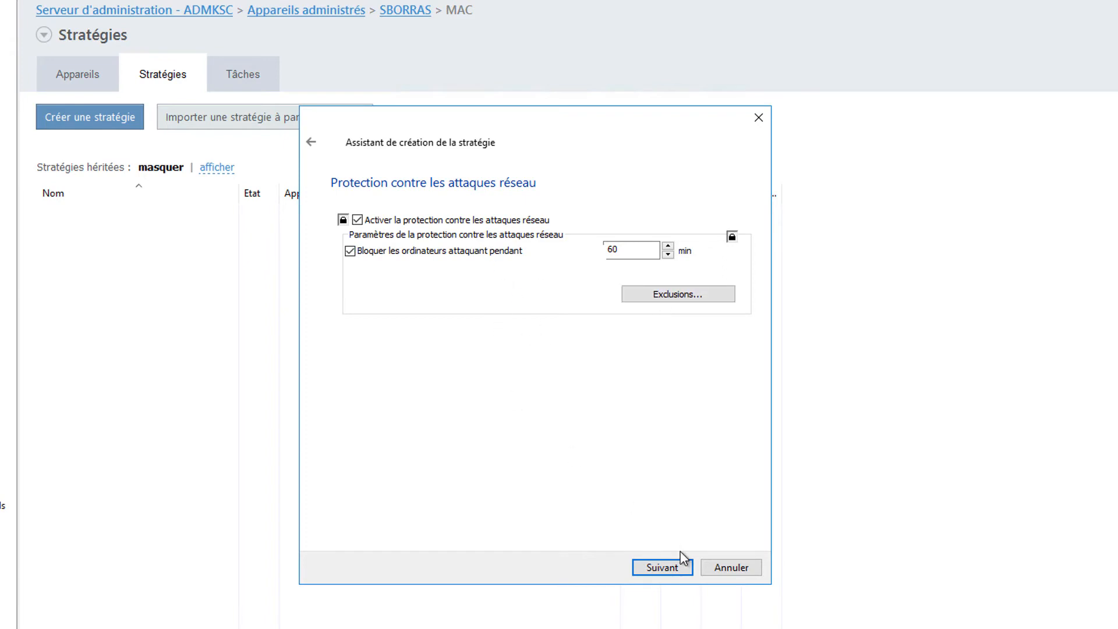
left_click(665, 571)
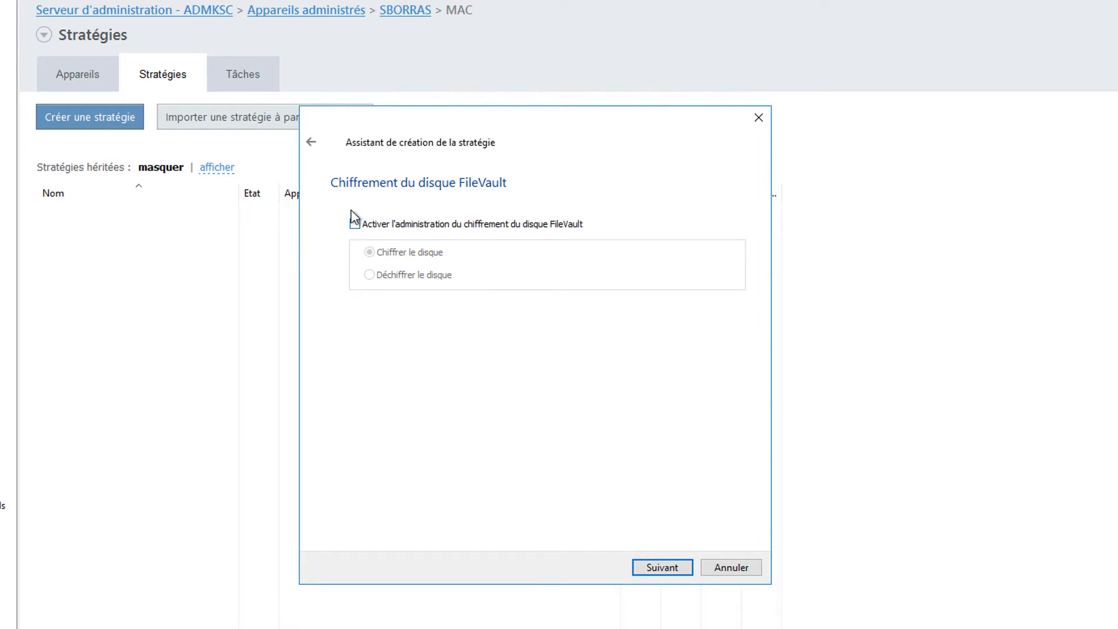
Try enabling FileVault disk encryption management, turn it back off, and accept the default Mise à jour settings
left_click(370, 224)
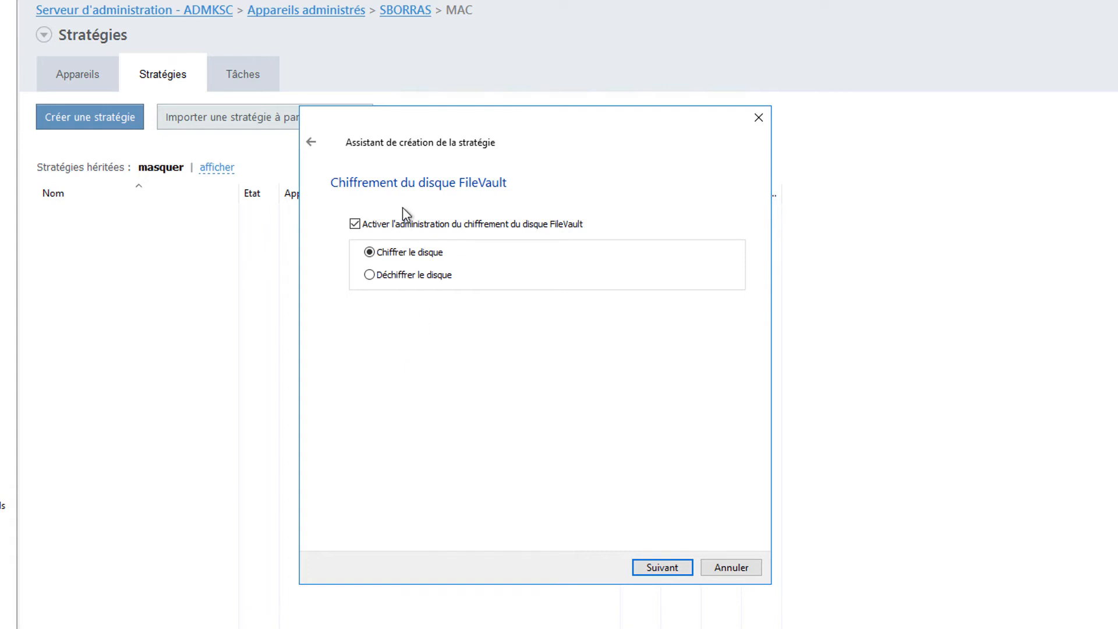
left_click(408, 223)
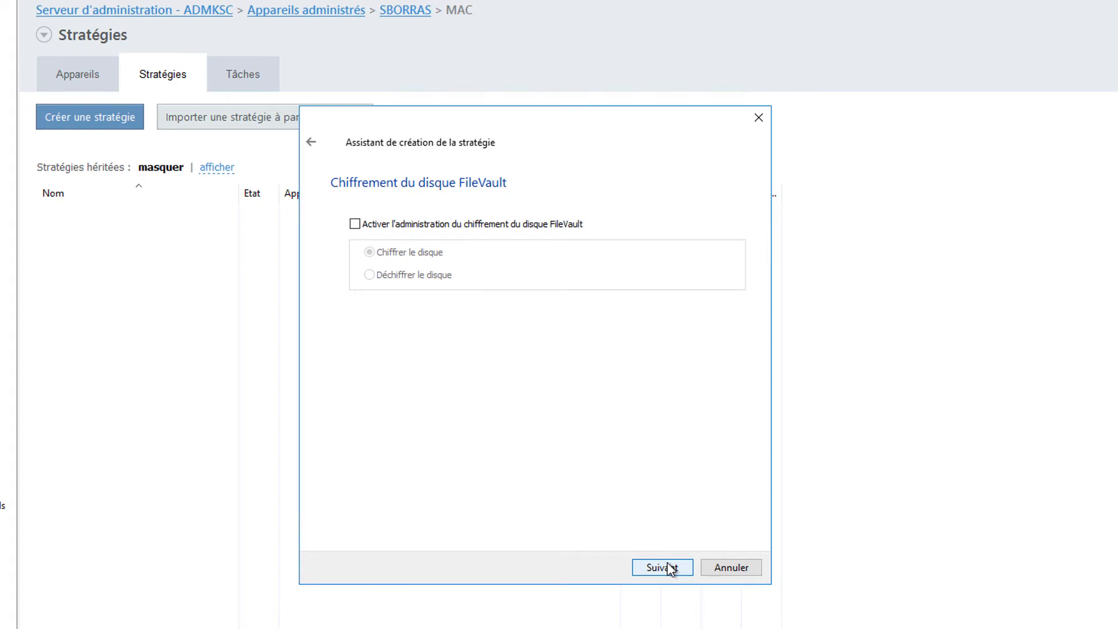
left_click(669, 567)
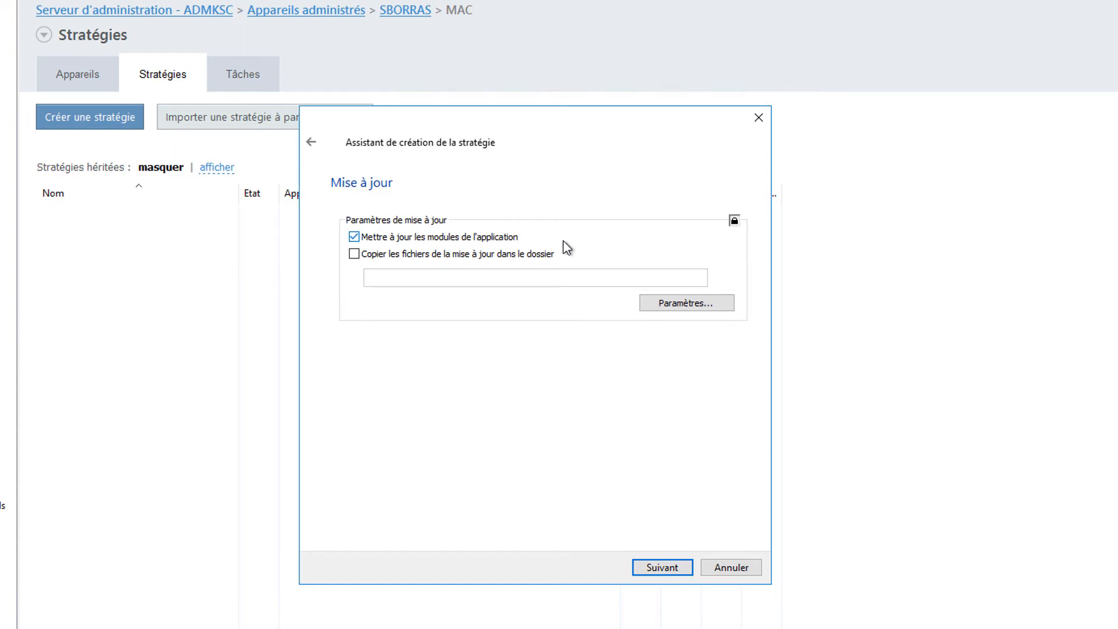
left_click(669, 571)
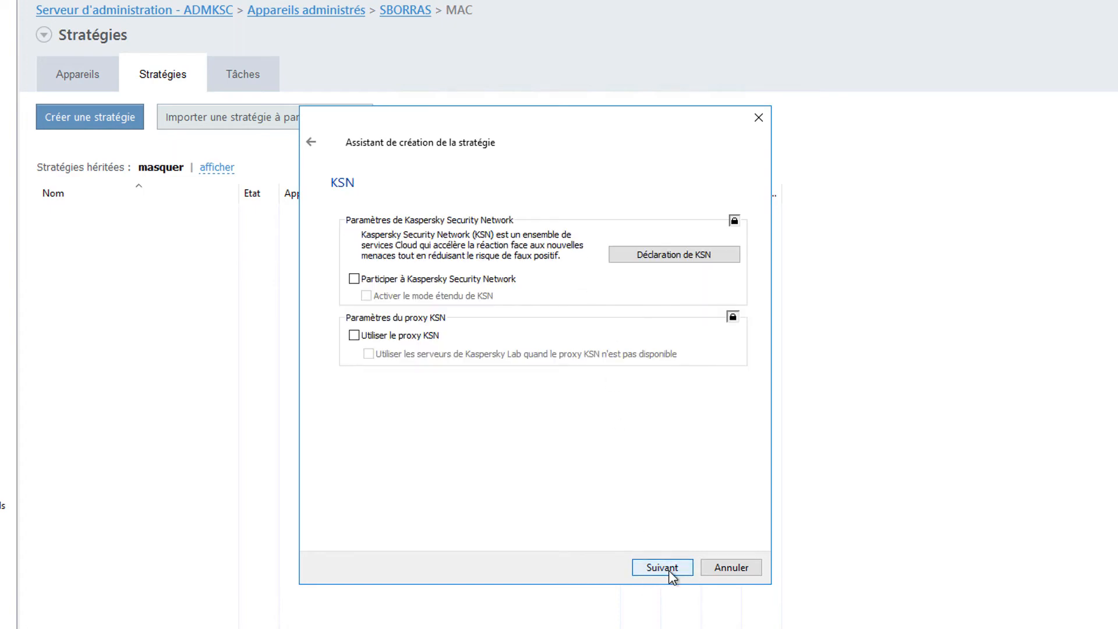
Enable participation in Kaspersky Security Network by accepting its declaration, and continue to the Interaction avec l'utilisateur settings
left_click(397, 281)
left_click(347, 535)
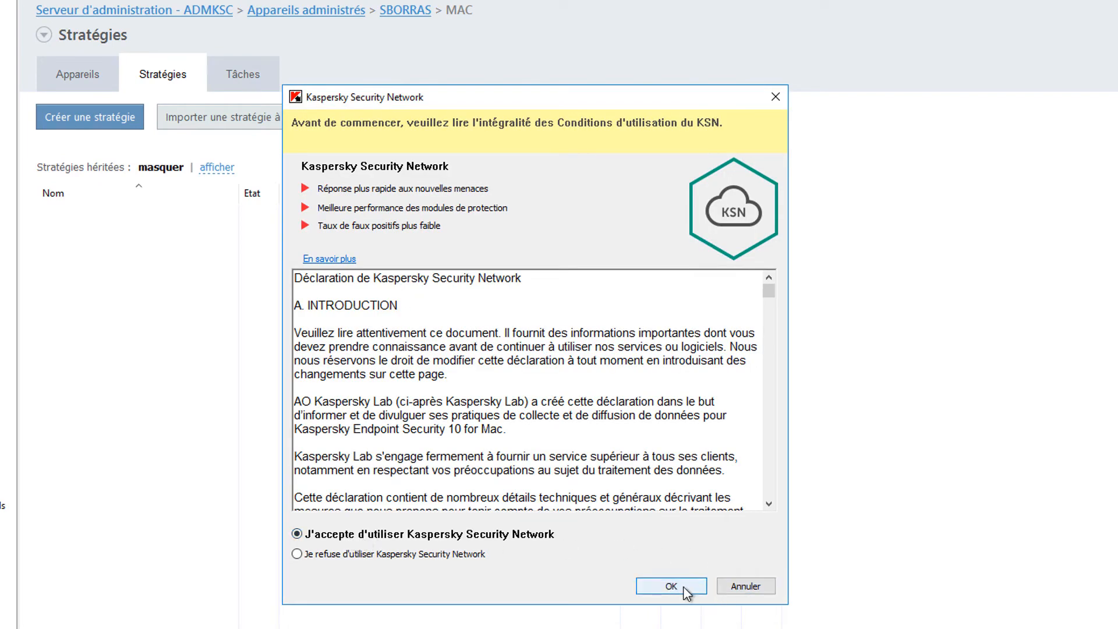
left_click(686, 591)
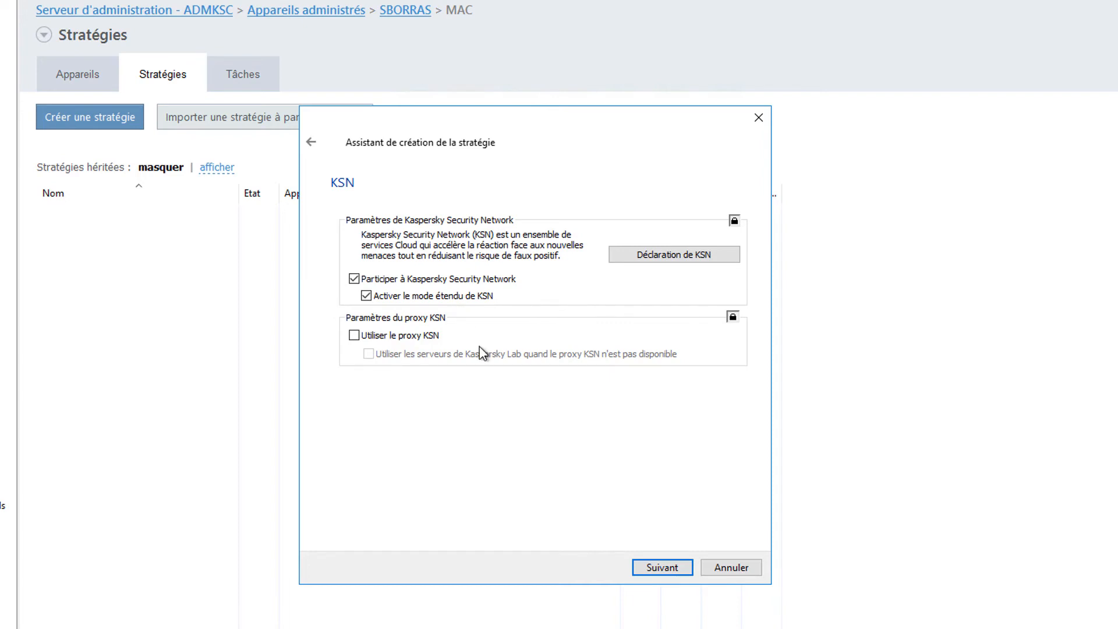
left_click(657, 574)
left_click(656, 574)
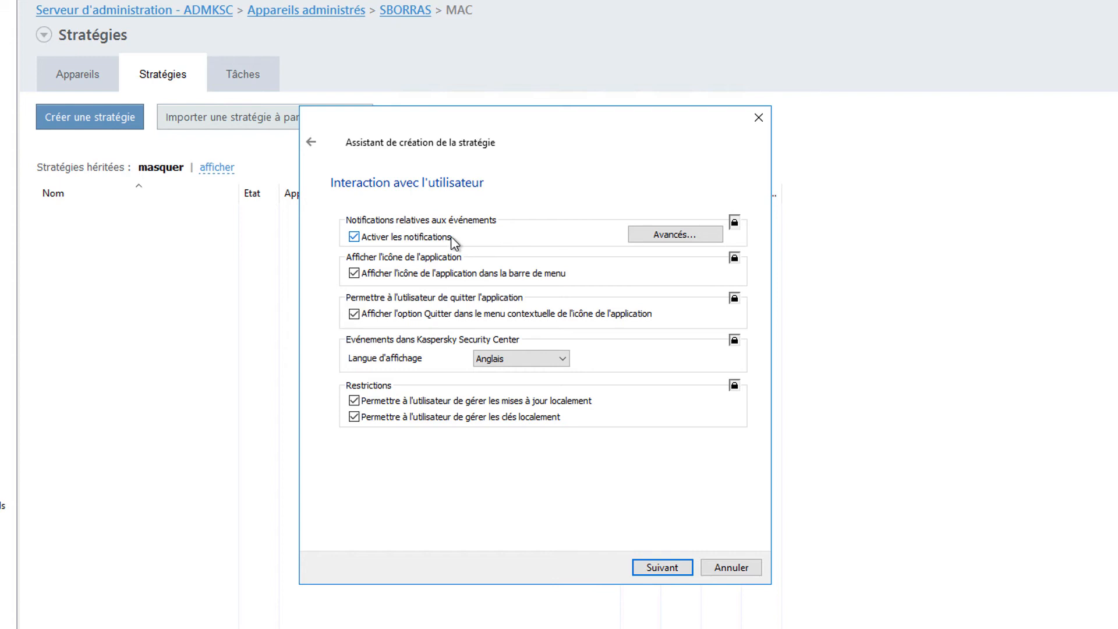
Hide the Quitter option, set the event language to Français, and forbid users from managing updates and keys locally
key("Tab")
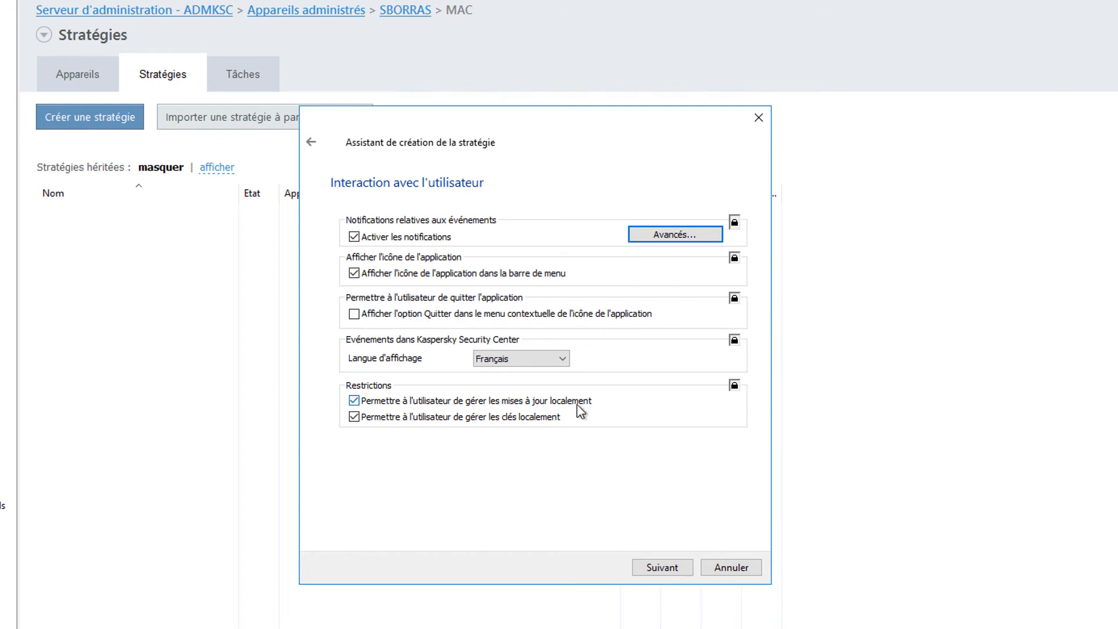
left_click(354, 417)
left_click(353, 402)
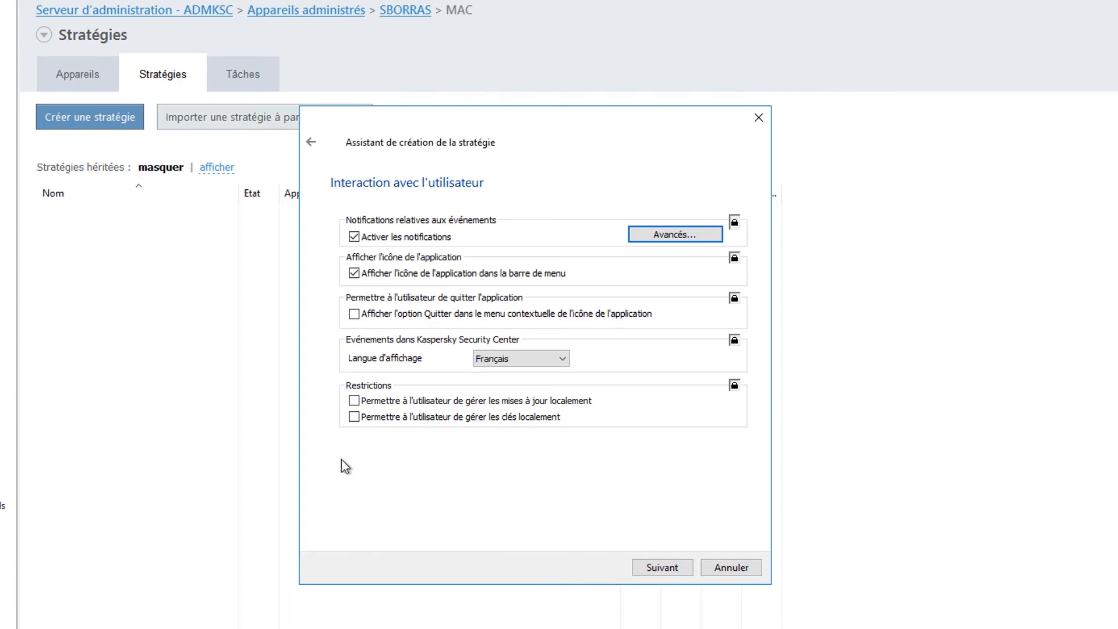
left_click(652, 569)
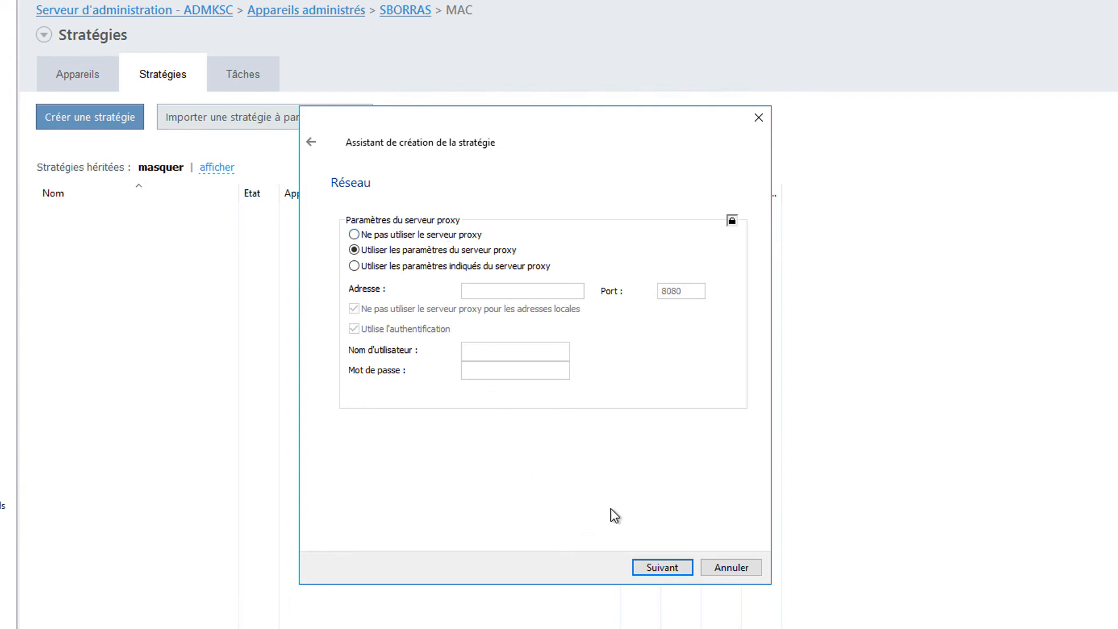
Accept the Réseau and Rapports defaults and create the policy as active, with its properties opening right after creation
left_click(669, 567)
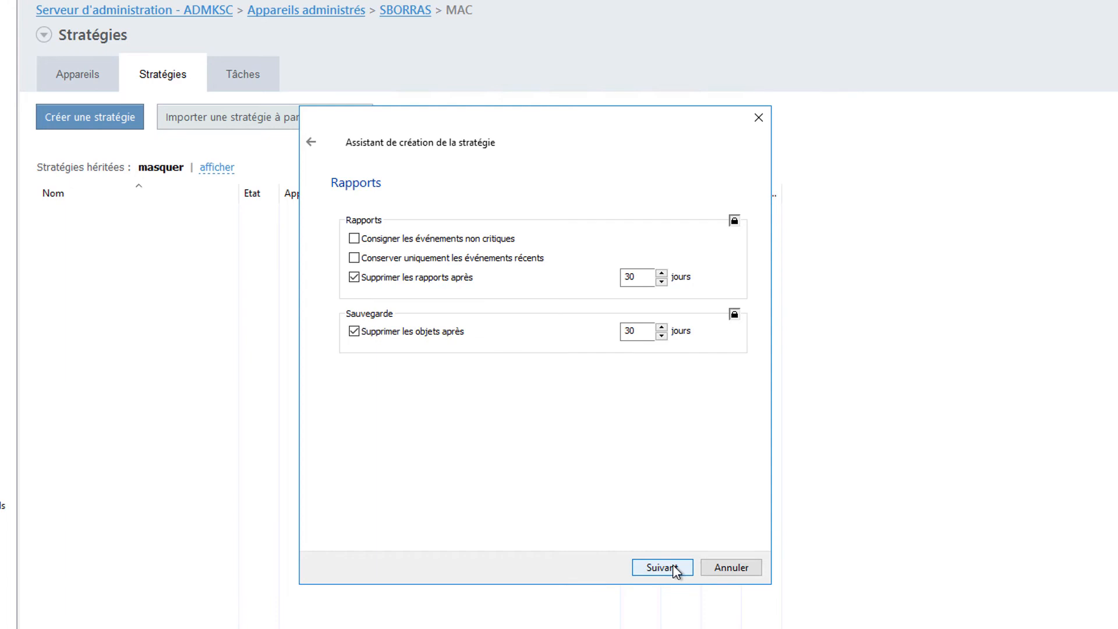
left_click(675, 569)
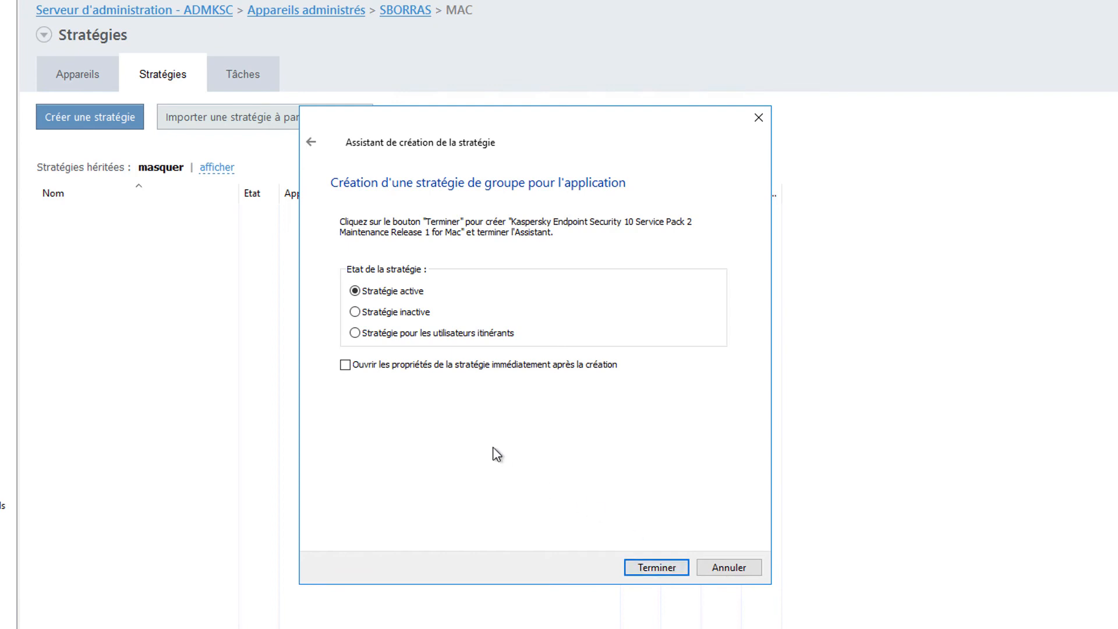
left_click(475, 365)
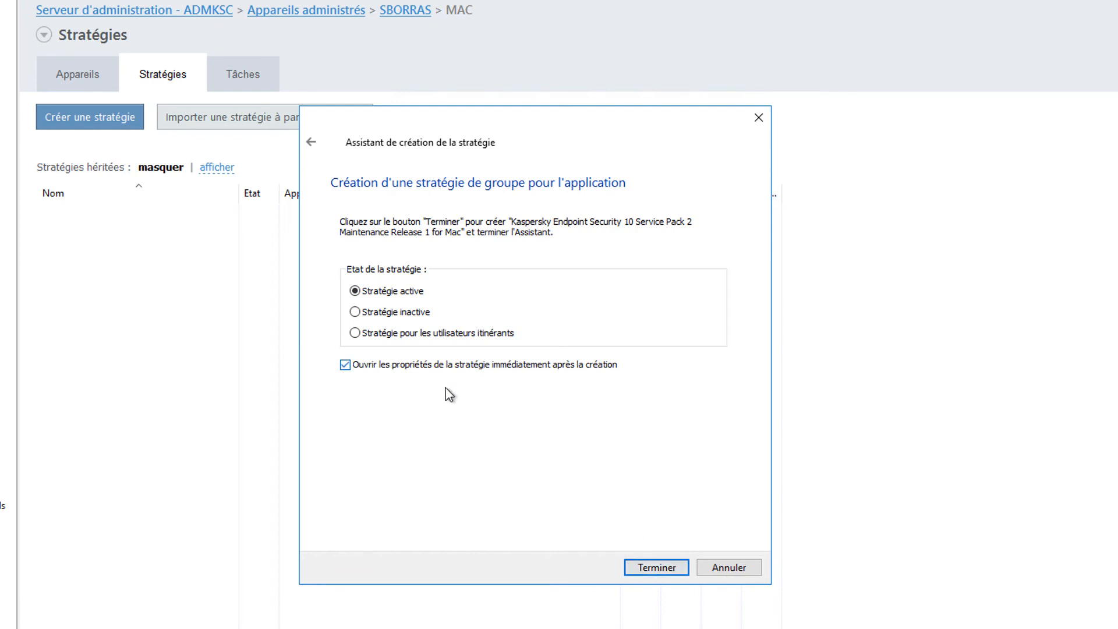
left_click(661, 571)
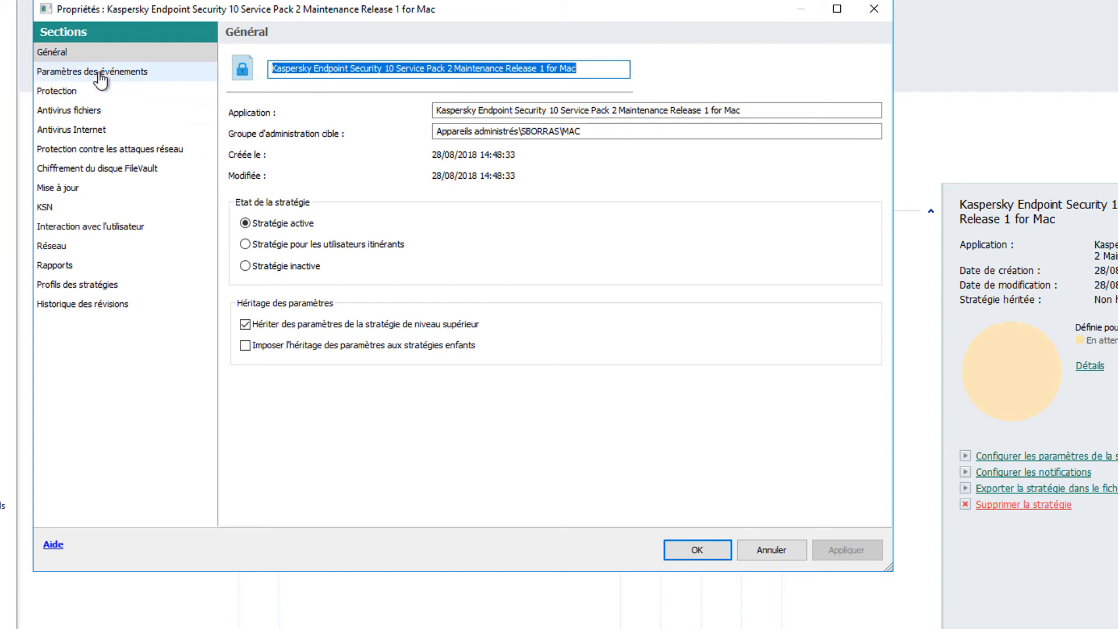
Review the policy's event settings for critical events, warnings and information messages
left_click(138, 74)
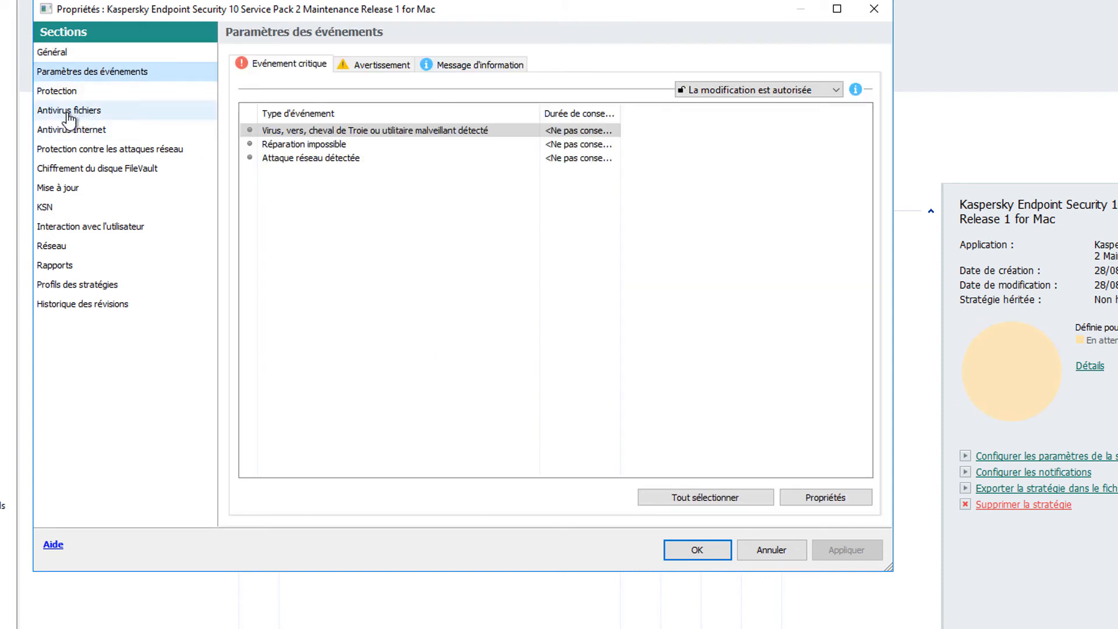
left_click(381, 65)
left_click(465, 65)
left_click(291, 64)
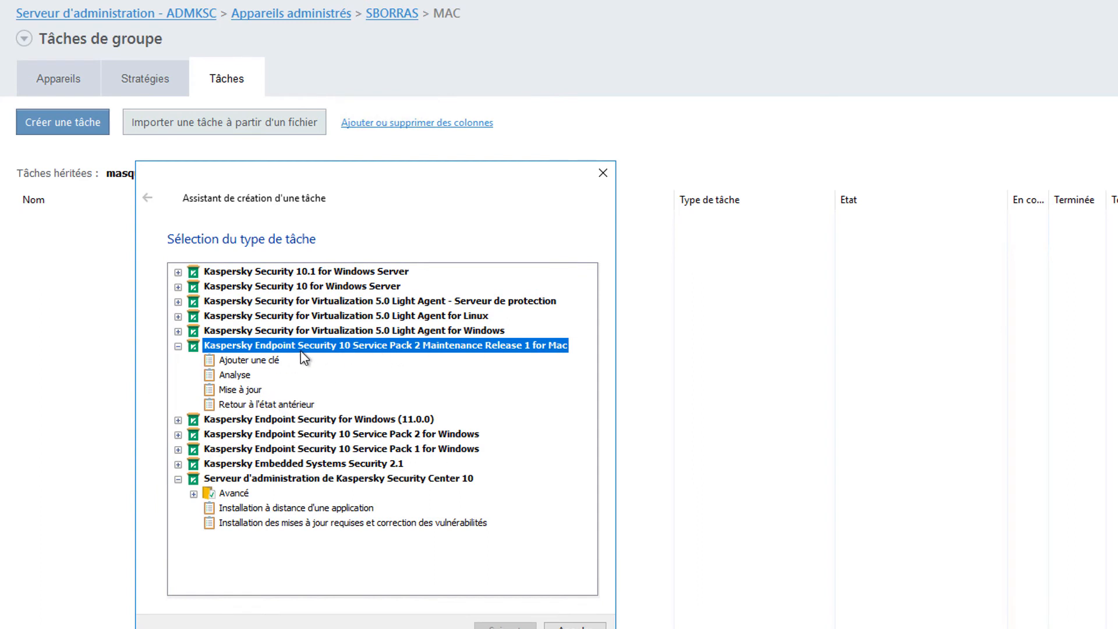
Choose the Analyse task type under Kaspersky Endpoint Security 10 Service Pack 2 Maintenance Release 1 for Mac
left_click(262, 361)
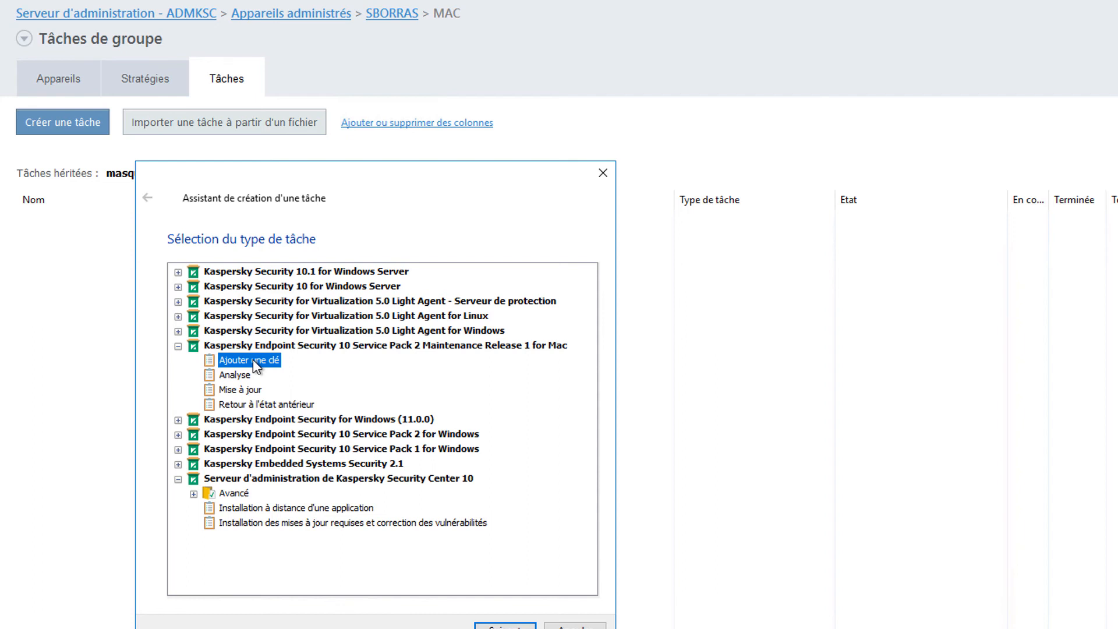
left_click(242, 377)
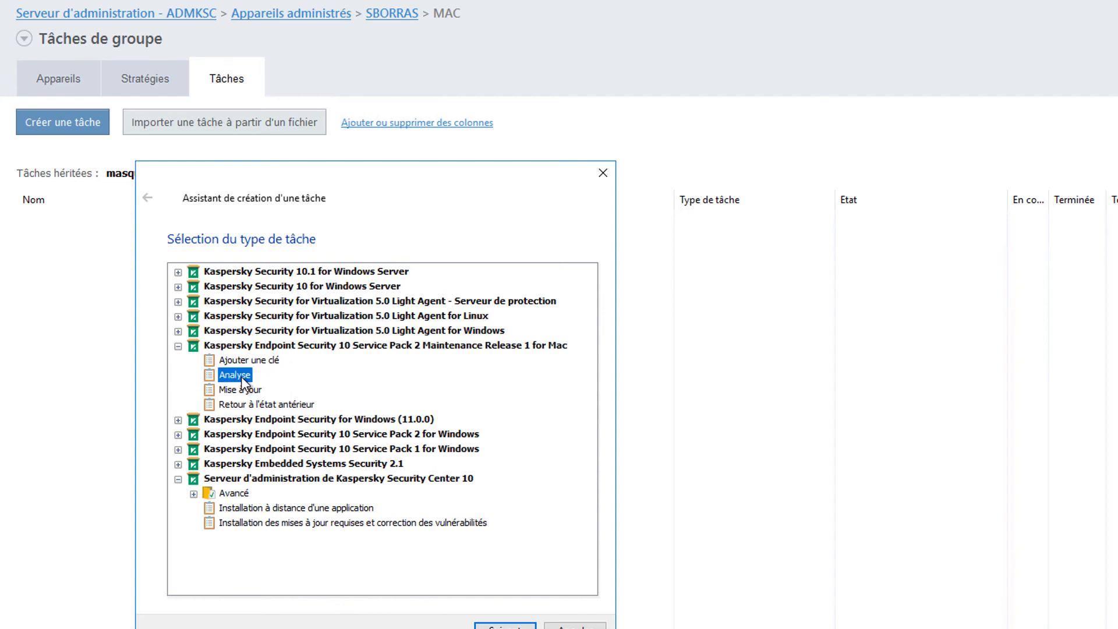
left_click(493, 625)
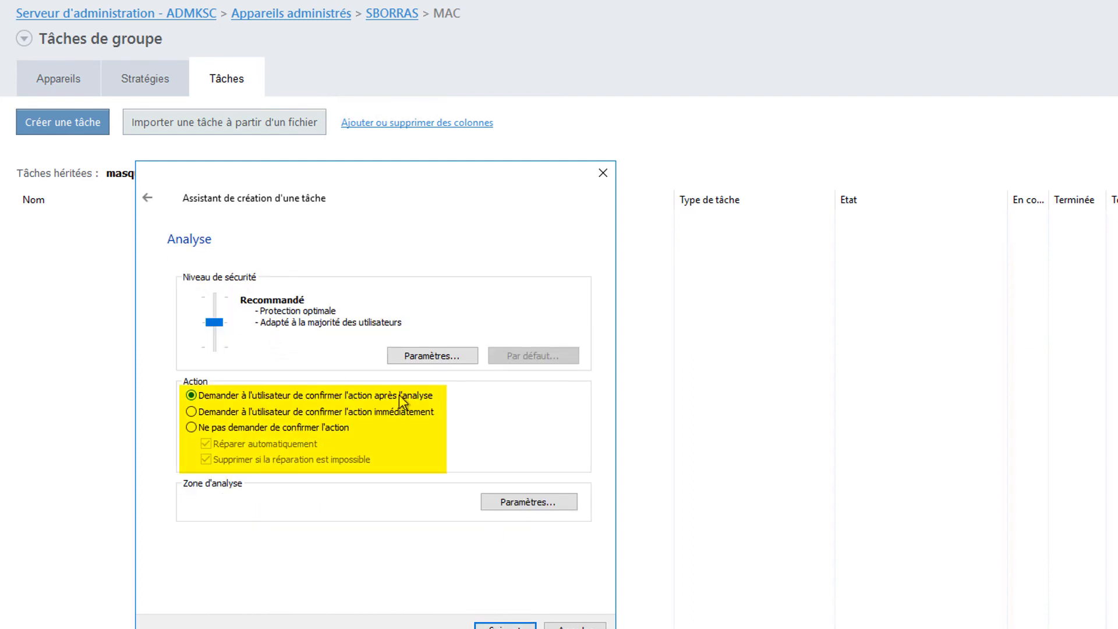
Set the scan action to Ne pas demander de confirmer l'action and check the scan settings without changing them
left_click(239, 429)
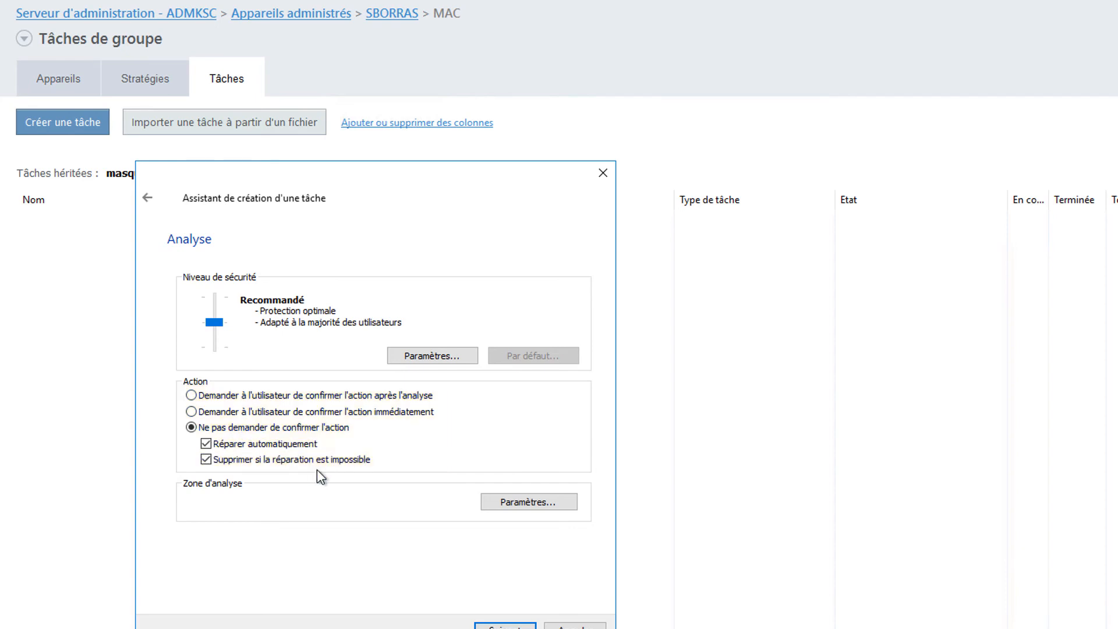
left_click(450, 362)
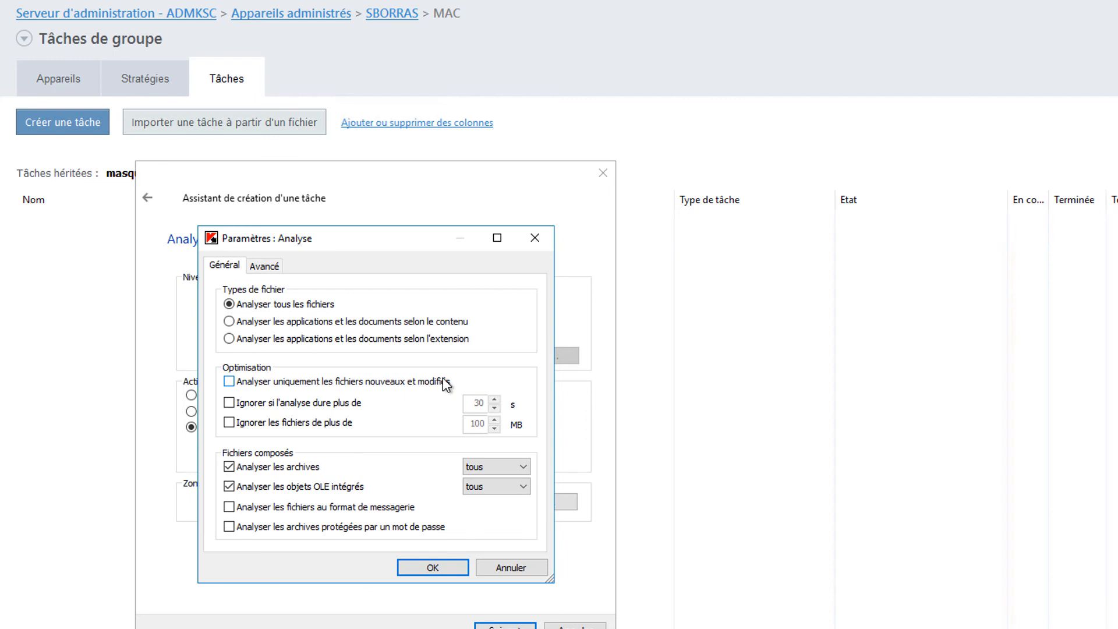
left_click(510, 567)
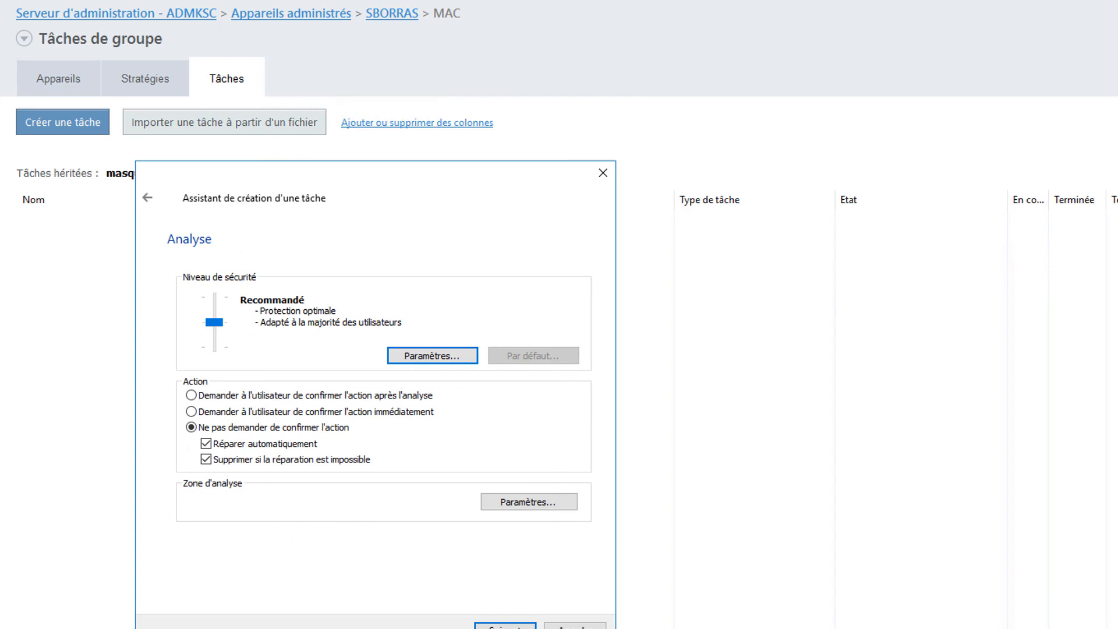
left_click(505, 627)
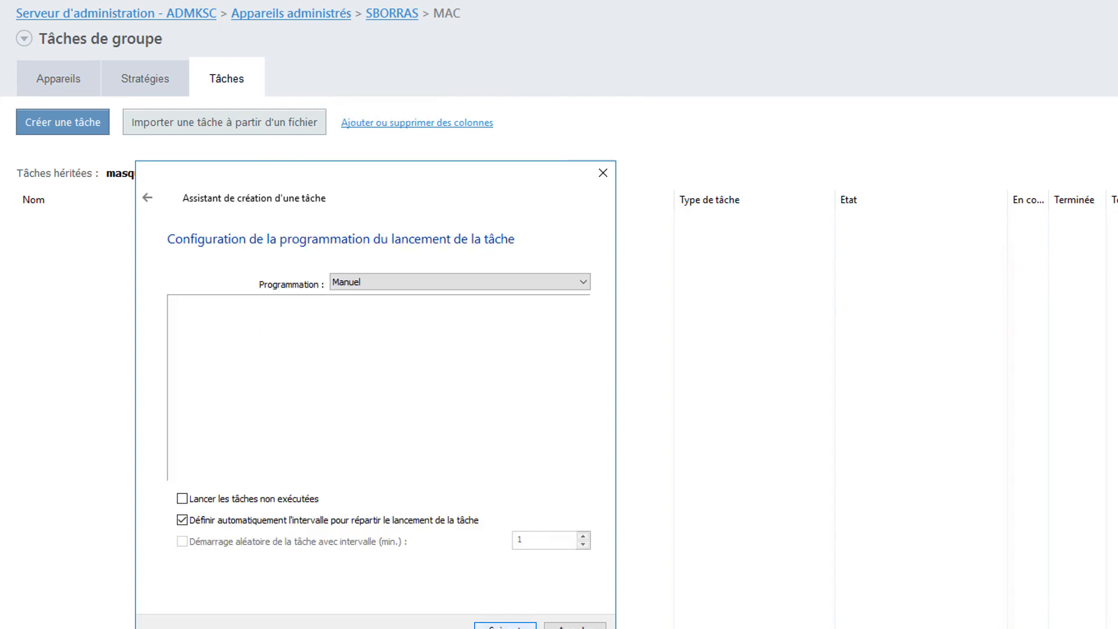
Schedule the scan task to run Chaque semaine and continue to the task name
left_click(425, 282)
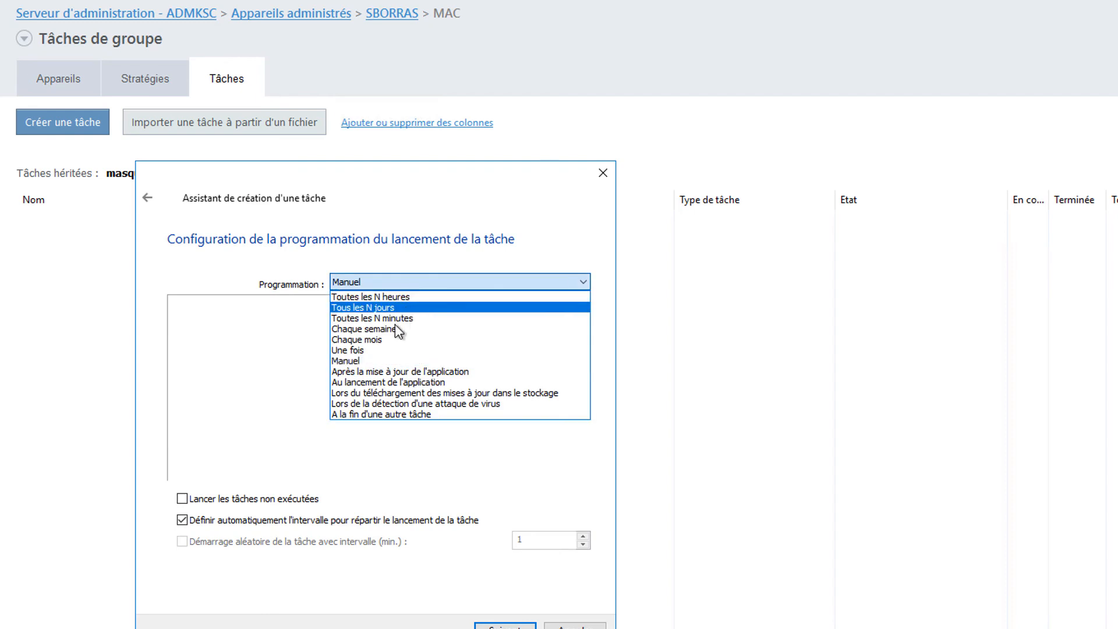
left_click(422, 328)
left_click(434, 315)
left_click(432, 330)
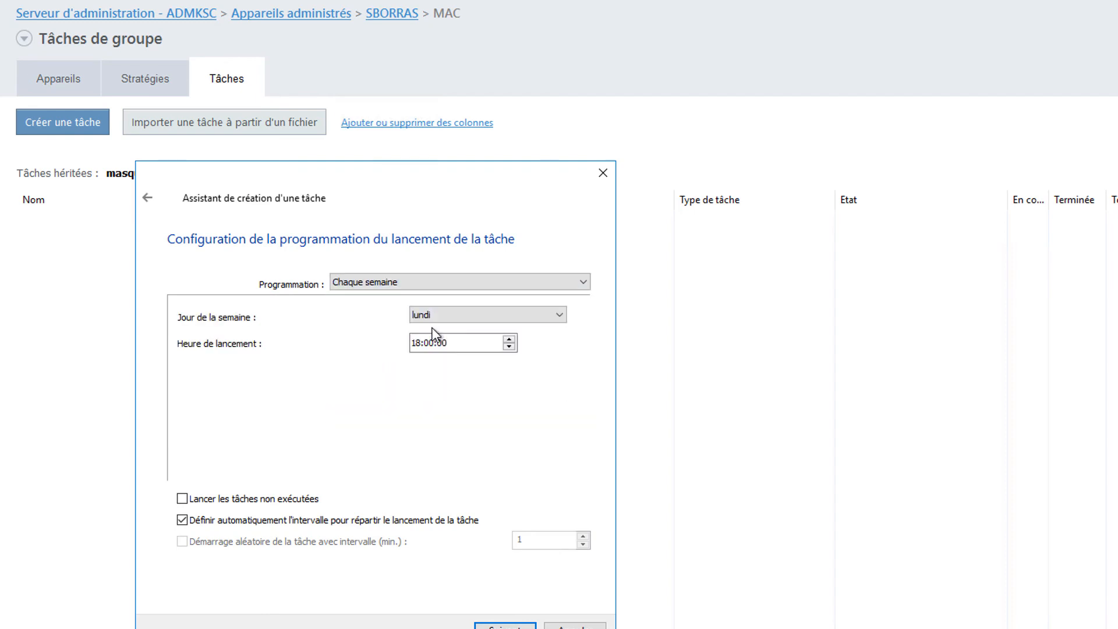
left_click(414, 344)
key("Tab")
key("Return")
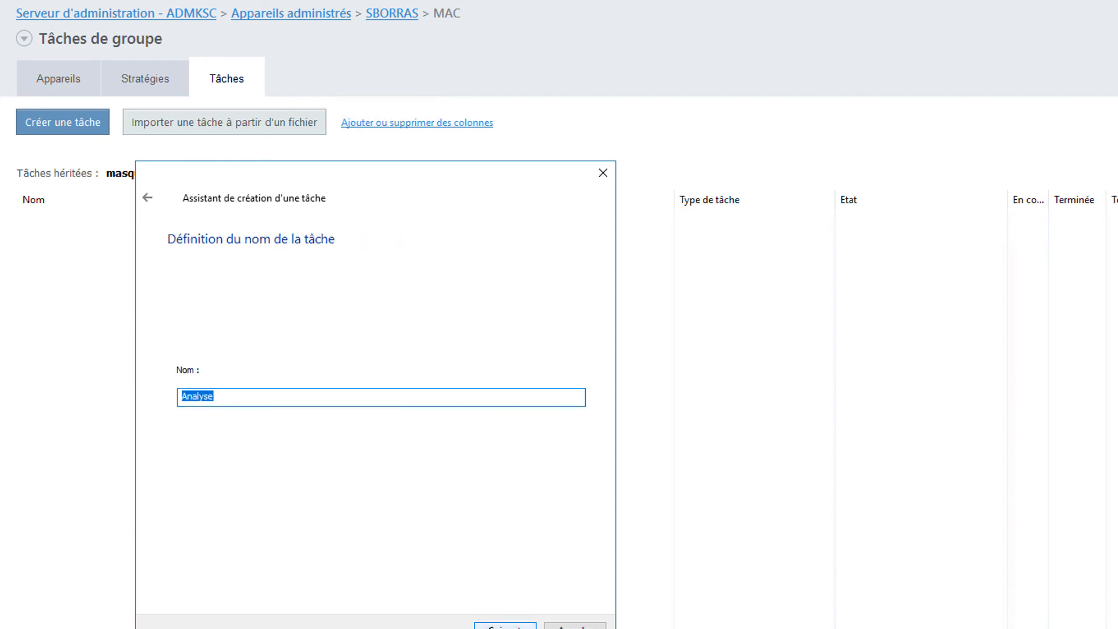
Name the scan task [KESMAC] Analyse and finish creating it
left_click(225, 396)
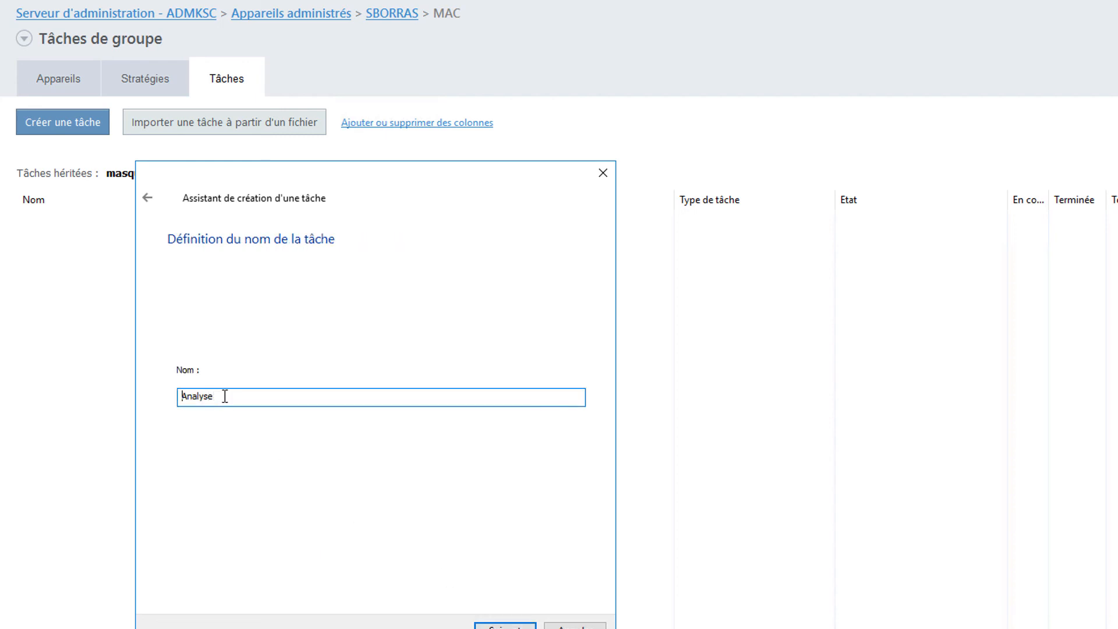
type("[KESMAC")
type("]")
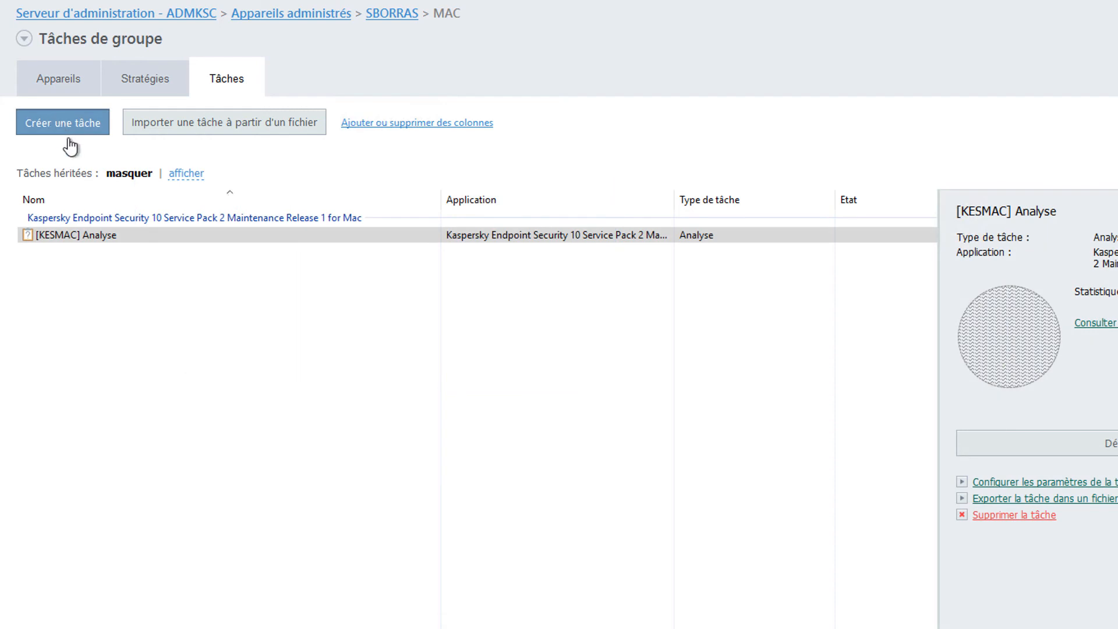
Start a new Mise à jour task for Kaspersky Endpoint Security 10 for Mac and accept its default update settings
left_click(64, 129)
scroll(372, 335, "down", 10)
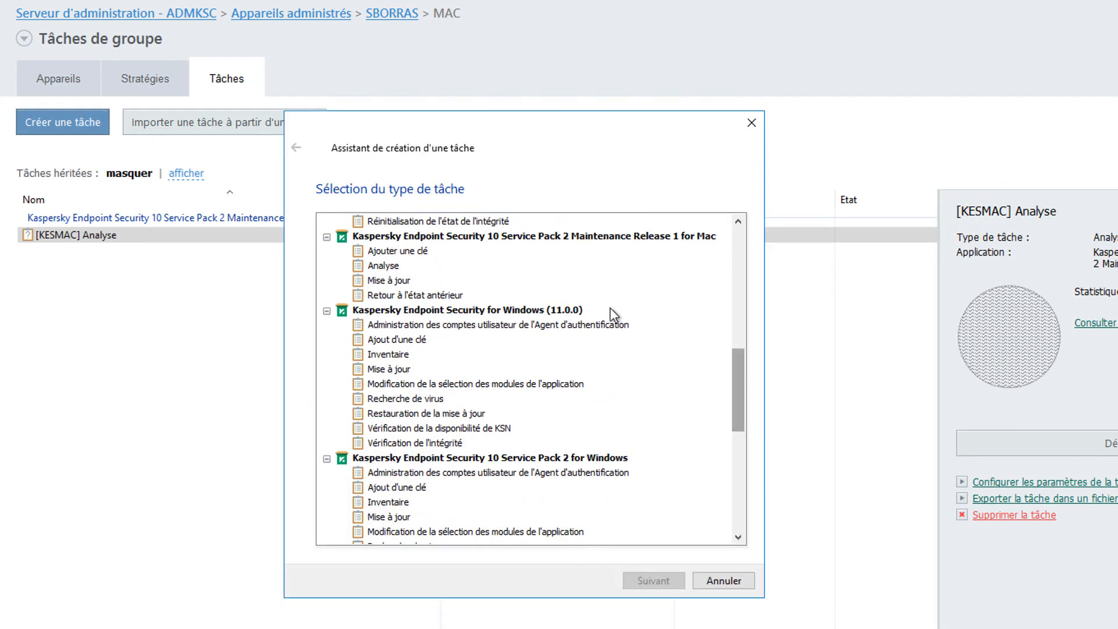
left_click(385, 266)
left_click(391, 281)
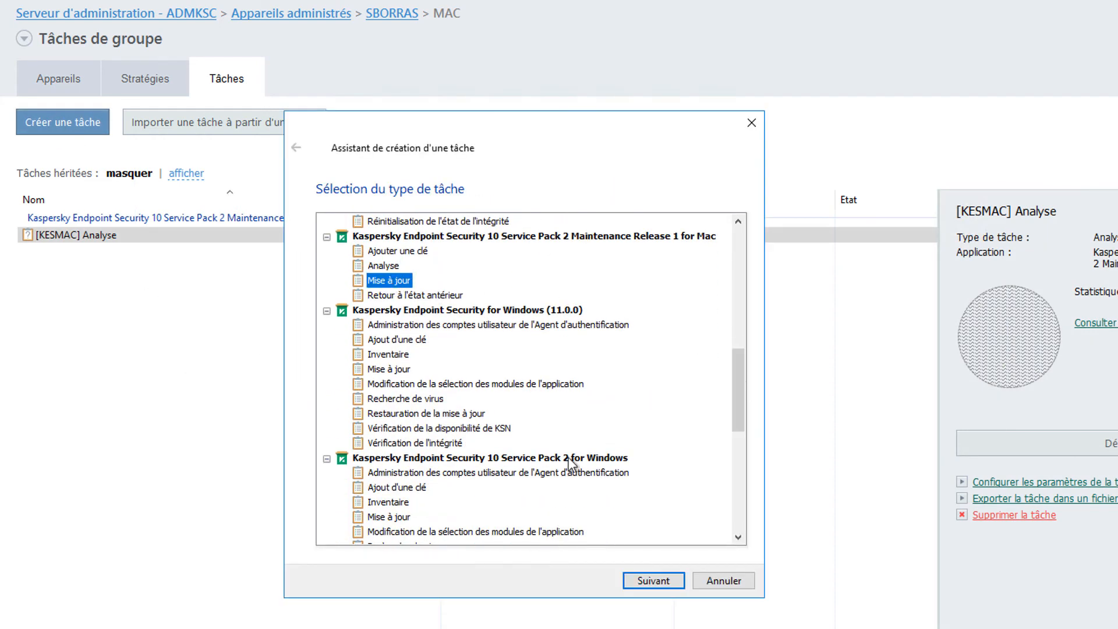
left_click(650, 581)
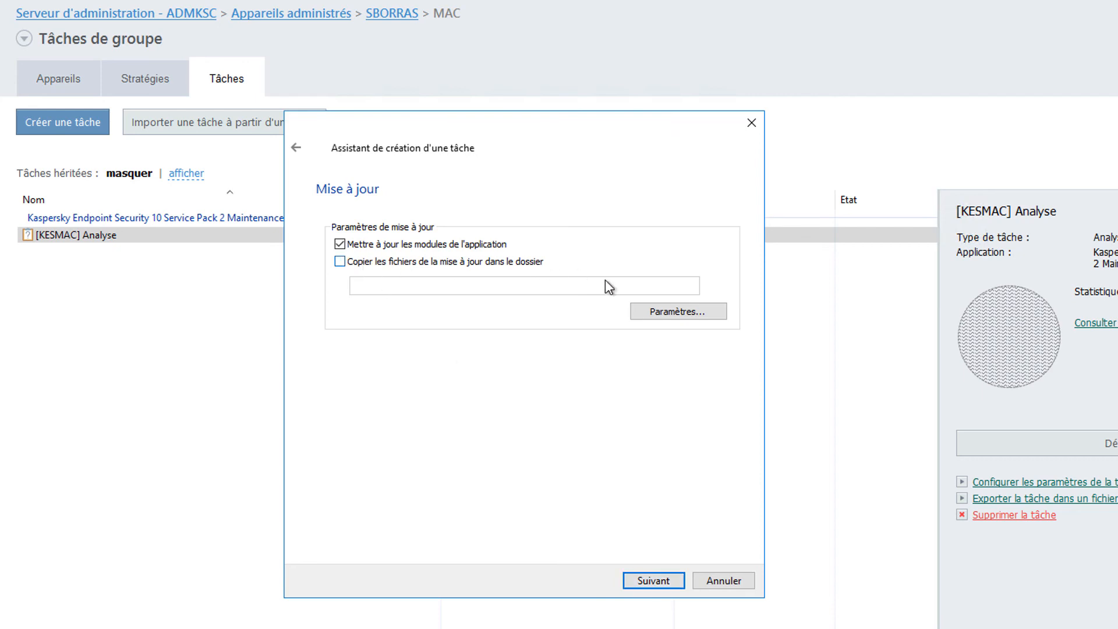
left_click(639, 585)
Schedule the update task with Toutes les N heures at a 6-hour interval
left_click(539, 232)
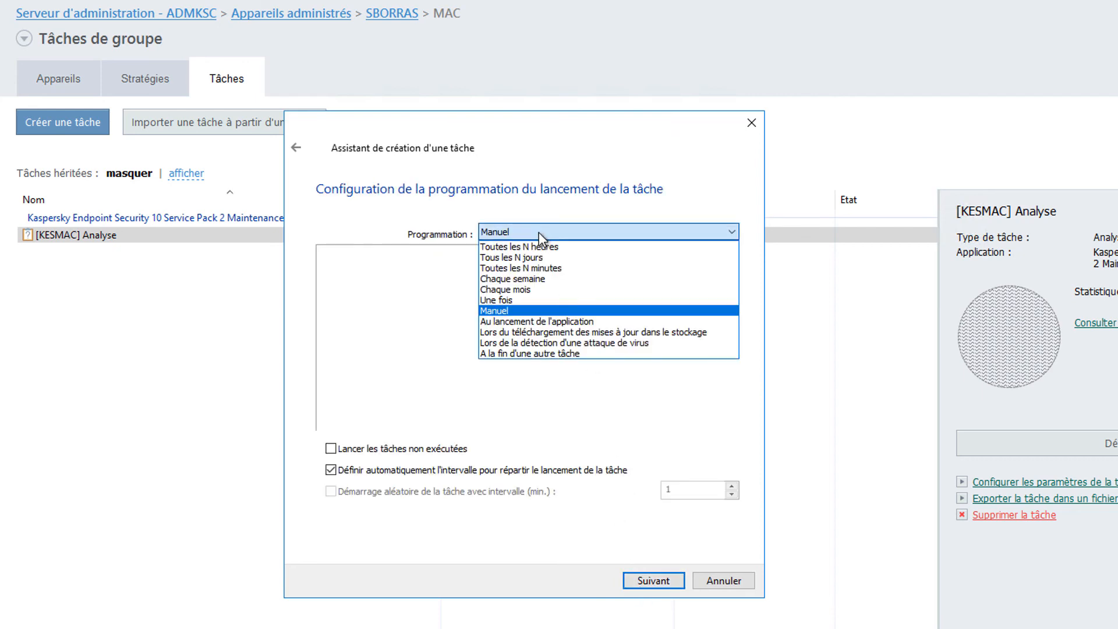
left_click(541, 247)
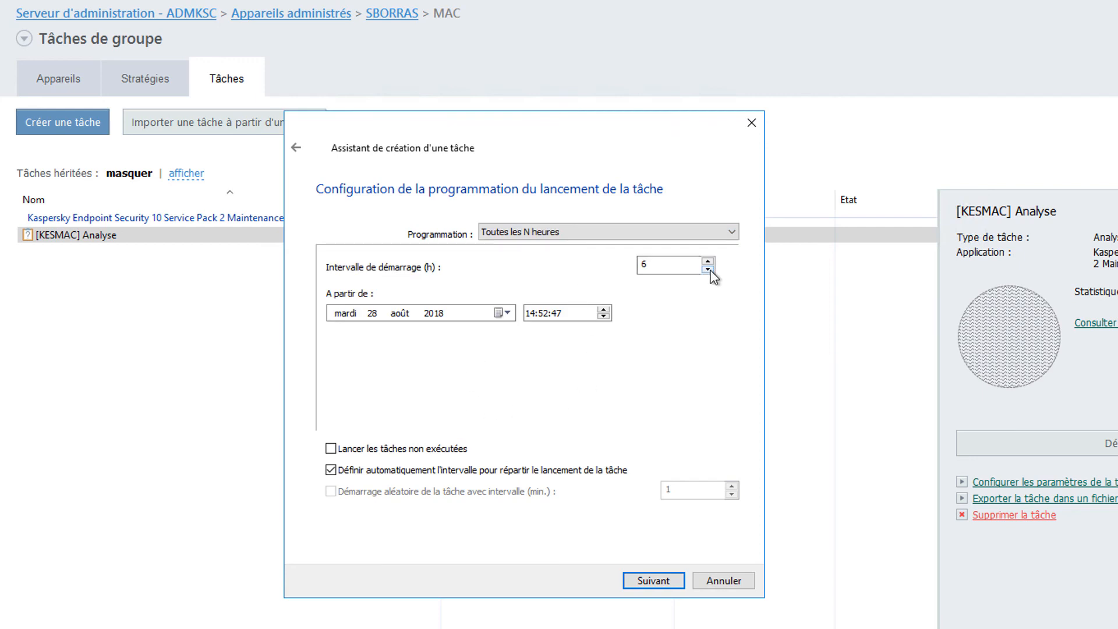
left_click(352, 472)
left_click(367, 476)
left_click(664, 579)
Name the update task by adding the prefix [KESMAC] before Mise à jour and accept the name
left_click(332, 349)
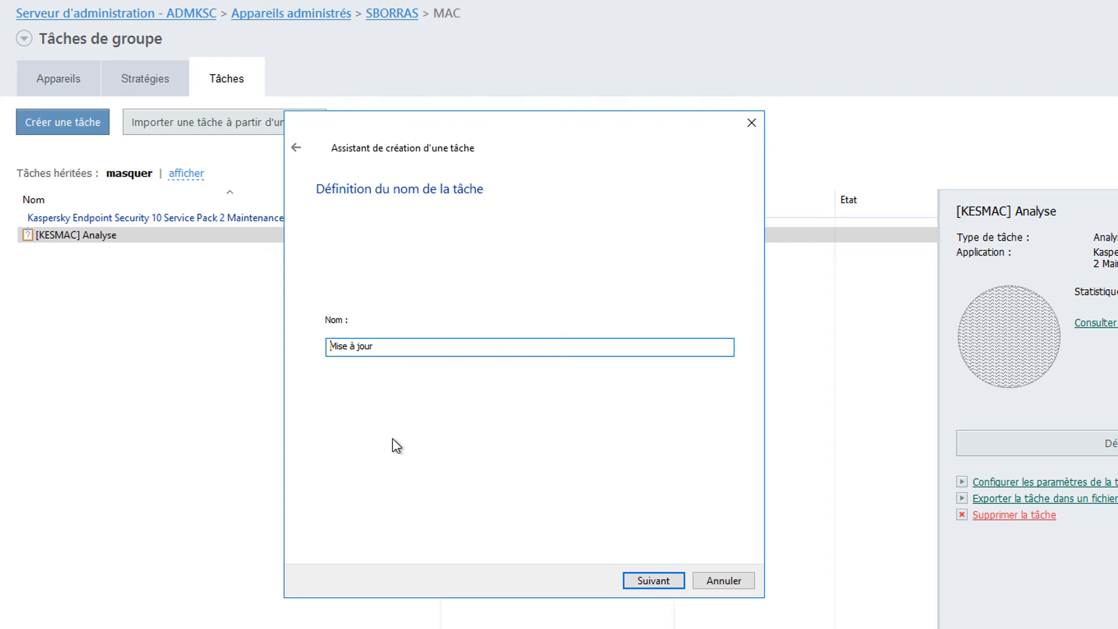
type("[KESMAC]")
left_click(636, 580)
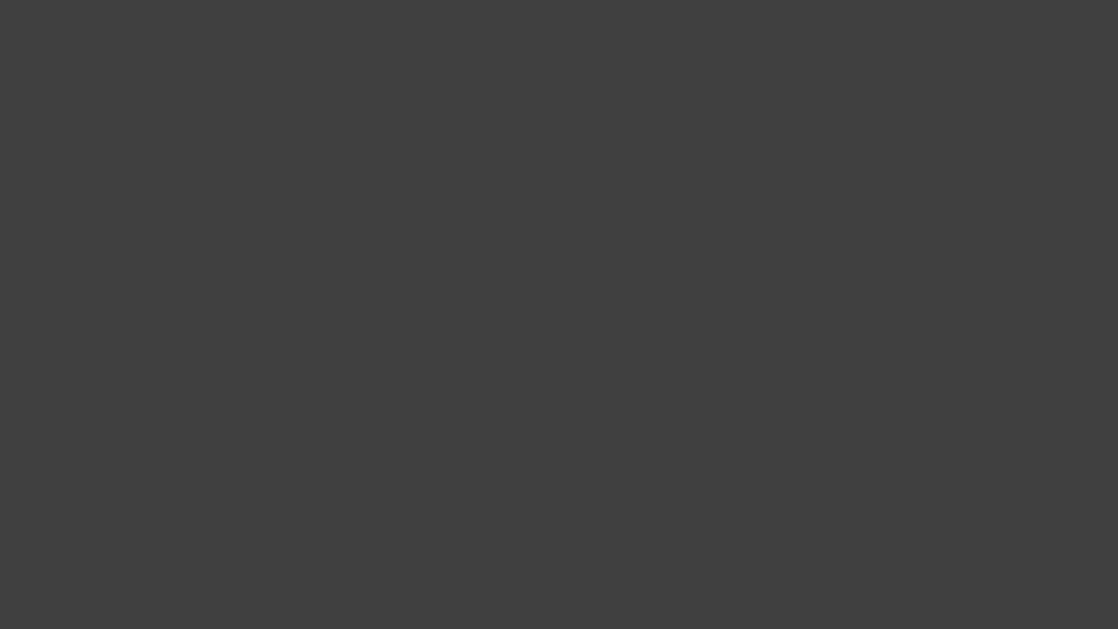